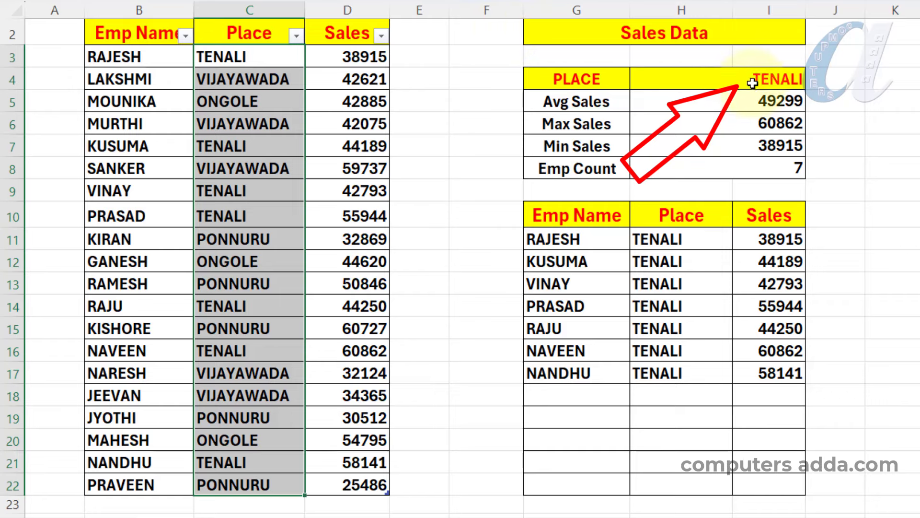
Set the PLACE selector in the Sales Data report to VIJAYAWADA and back to TENALI
click(752, 83)
click(815, 79)
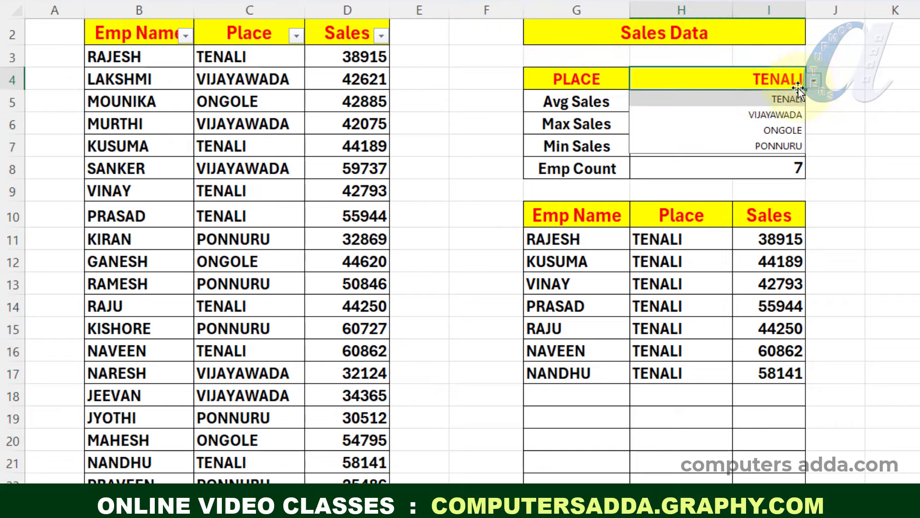
click(767, 115)
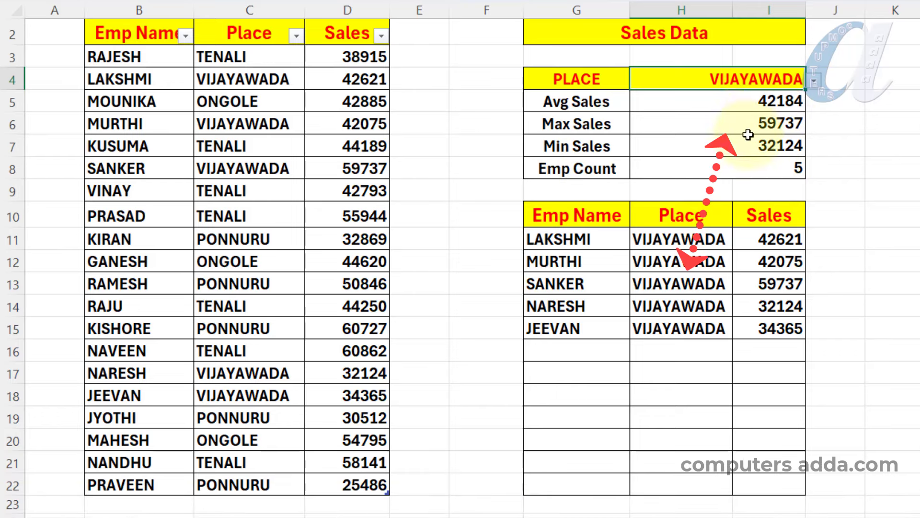
click(813, 81)
click(839, 94)
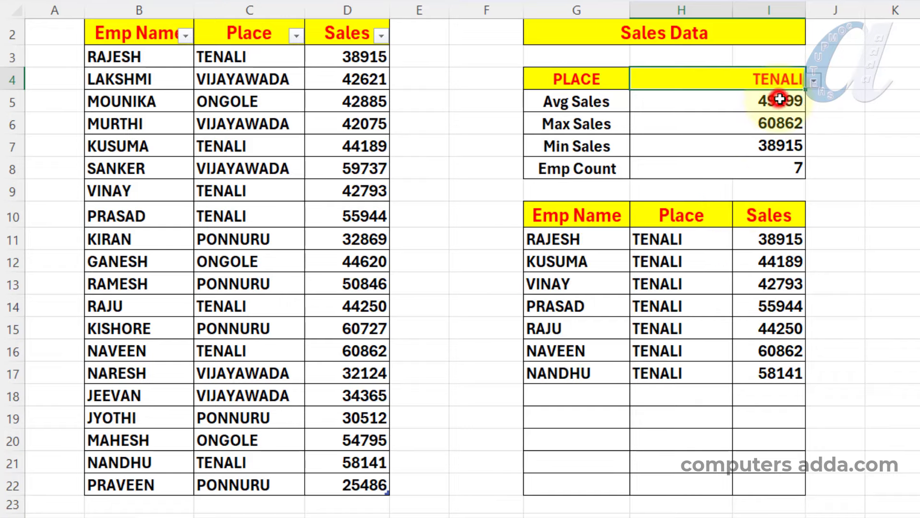
drag(168, 57, 366, 438)
drag(589, 240, 771, 380)
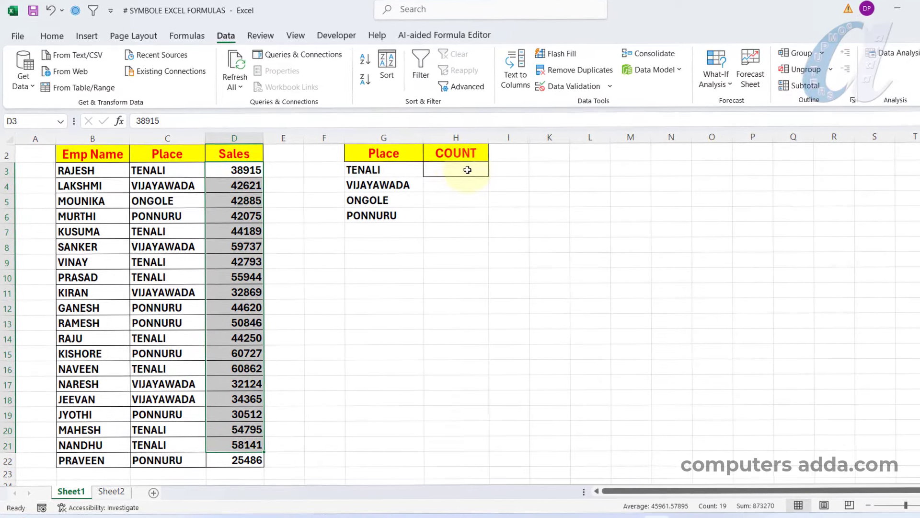
click(188, 168)
drag(189, 183, 196, 461)
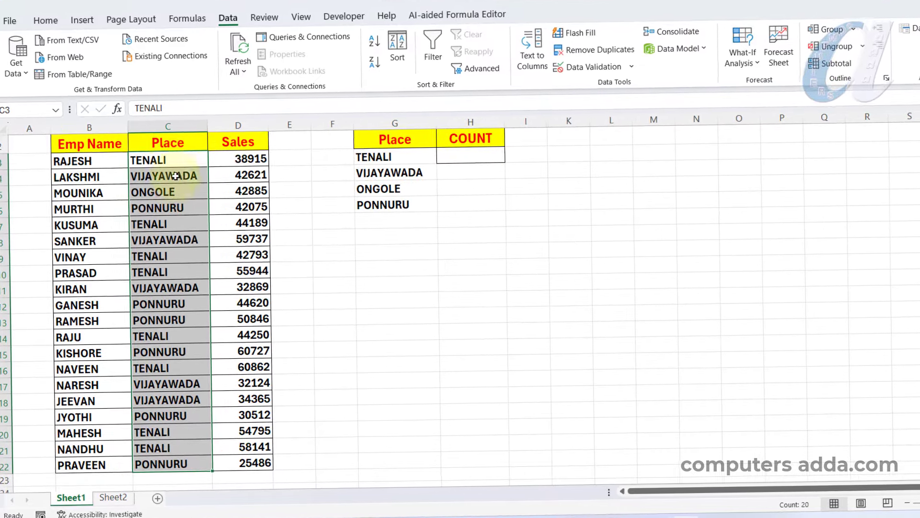
drag(177, 158, 186, 463)
Clear the fixed place list in G3:G6 and enter =UNIQUE(C3:C22) in G3 to list the distinct places
drag(422, 149, 422, 206)
key(Delete)
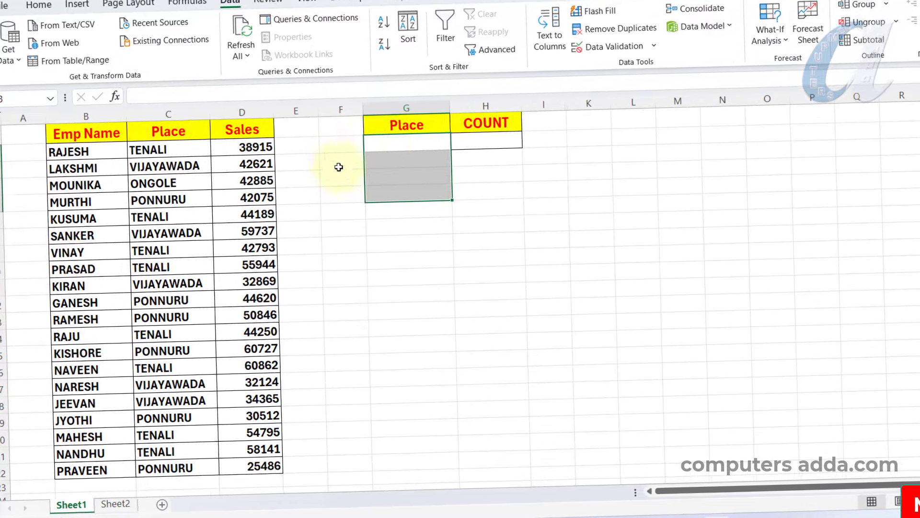
click(411, 140)
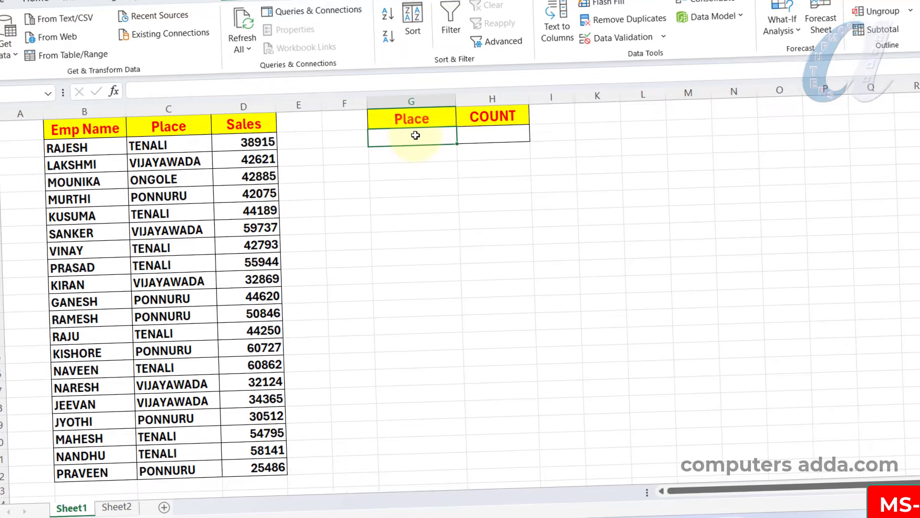
text(=UNI)
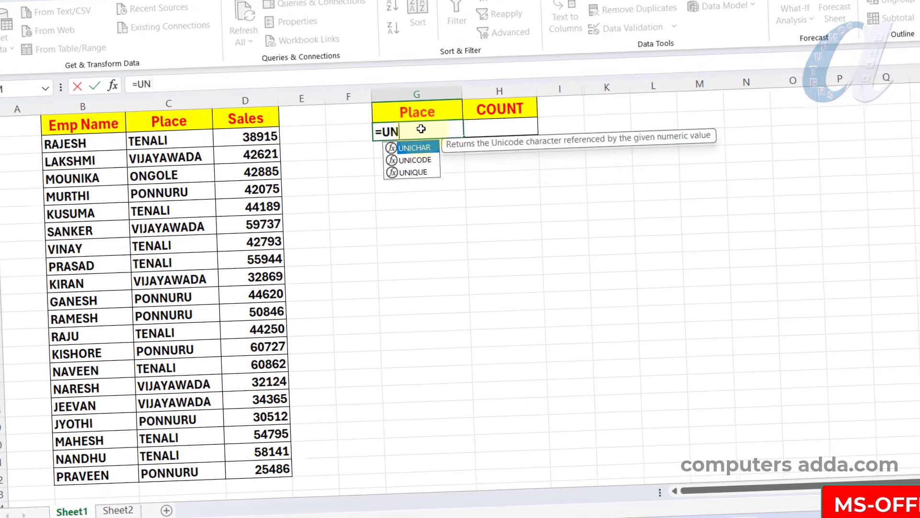
key(Down)
key(Down)
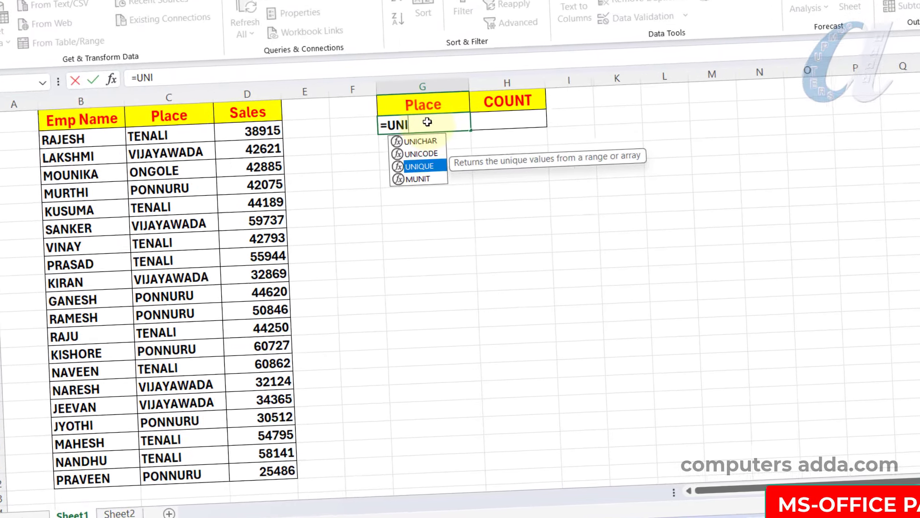
key(Tab)
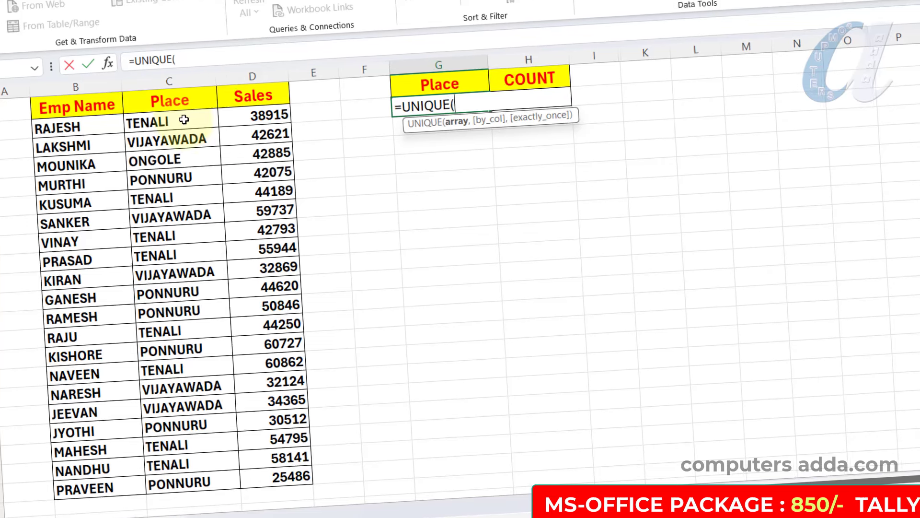
drag(184, 119, 205, 481)
key(Return)
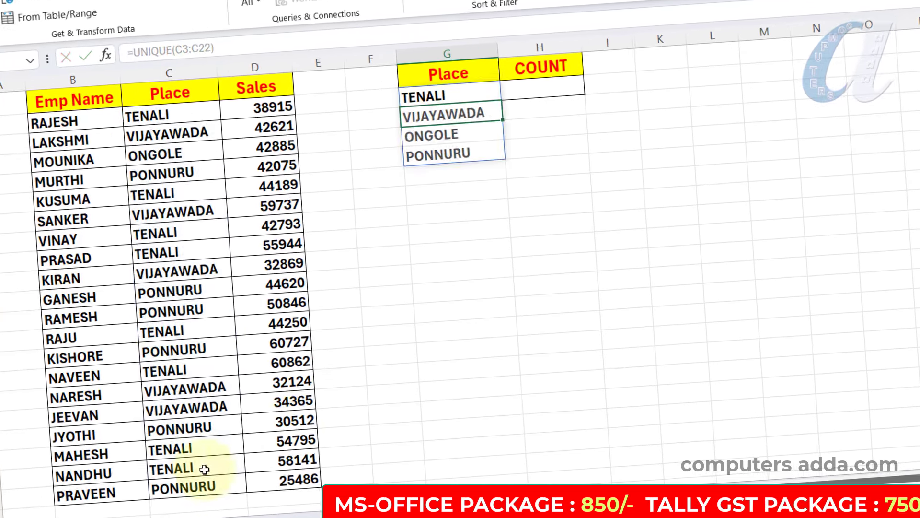
Enter =COUNTA(G3:G6) in H3 to count the listed places over a fixed range
drag(466, 92, 474, 153)
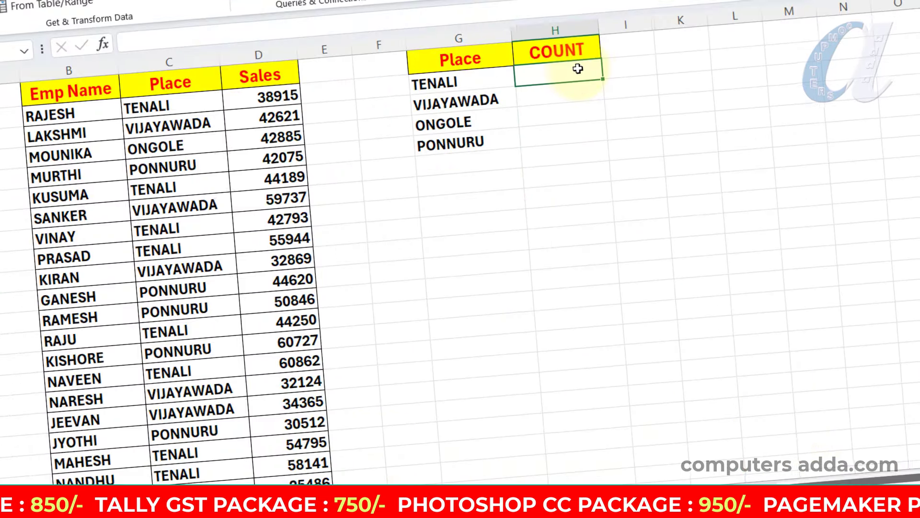
text(COUN)
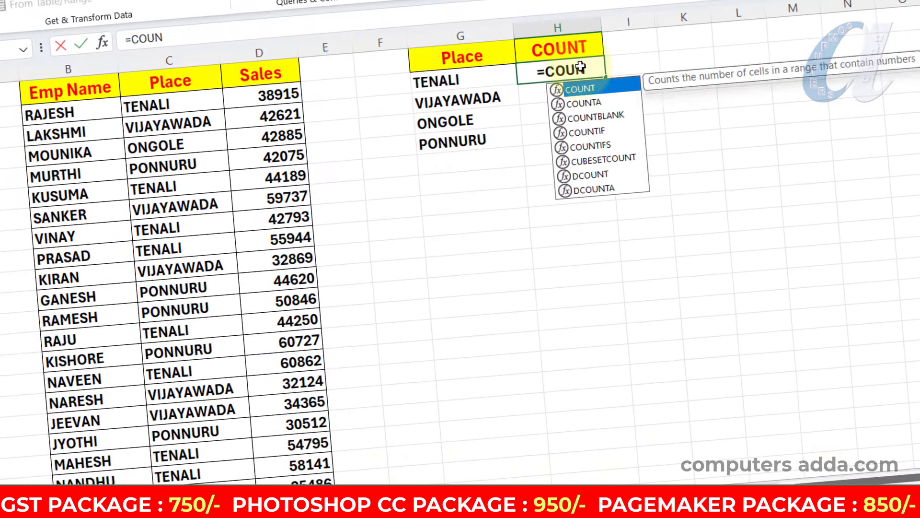
key(Down)
key(Tab)
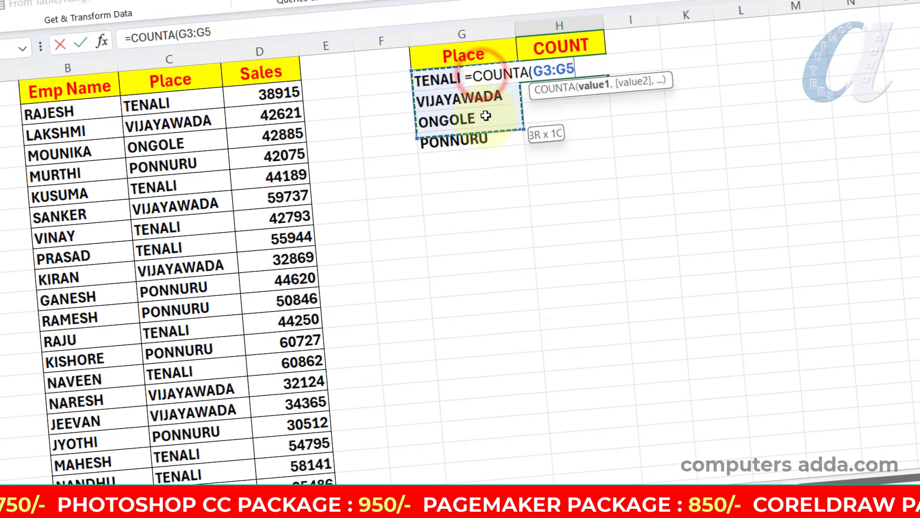
drag(486, 111, 477, 139)
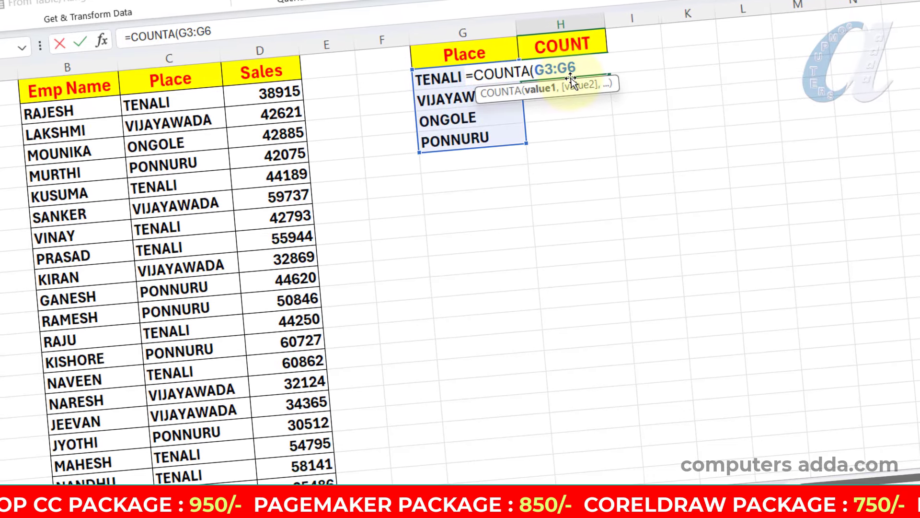
text())
key(Return)
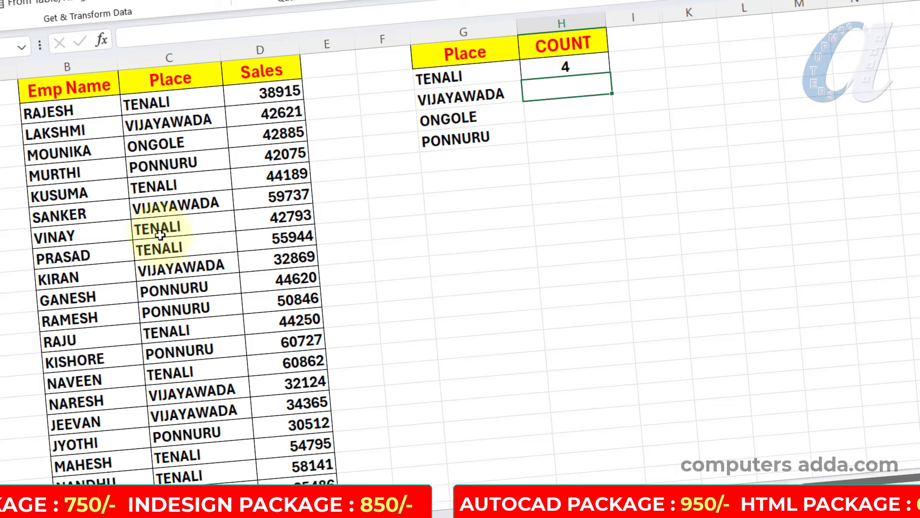
Change the place in cell C10 of the employee table to HYD
click(167, 250)
text(HYD)
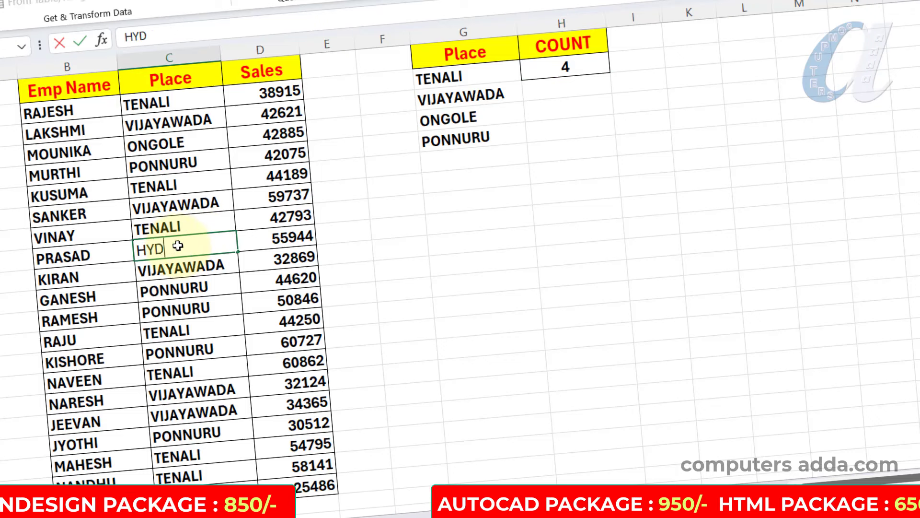
key(Return)
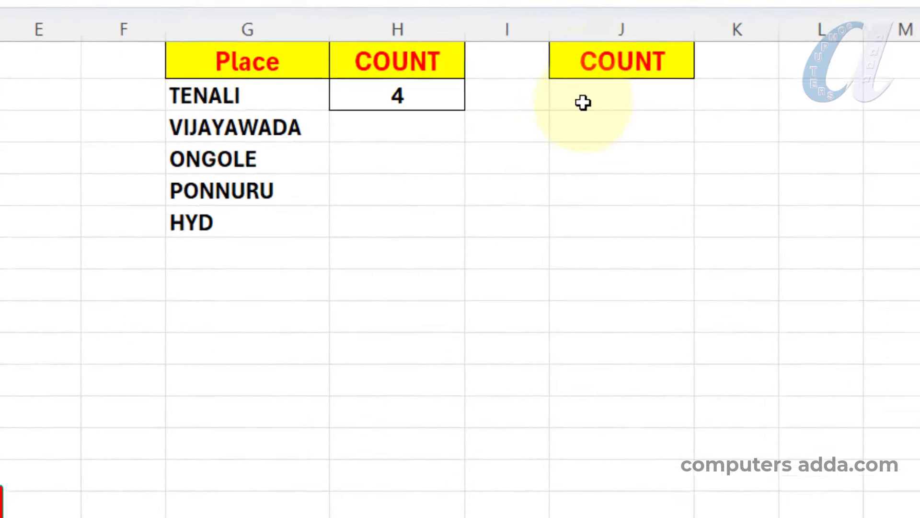
Enter =COUNTA(G3#) in J3 to count the places using the spill range reference
click(584, 103)
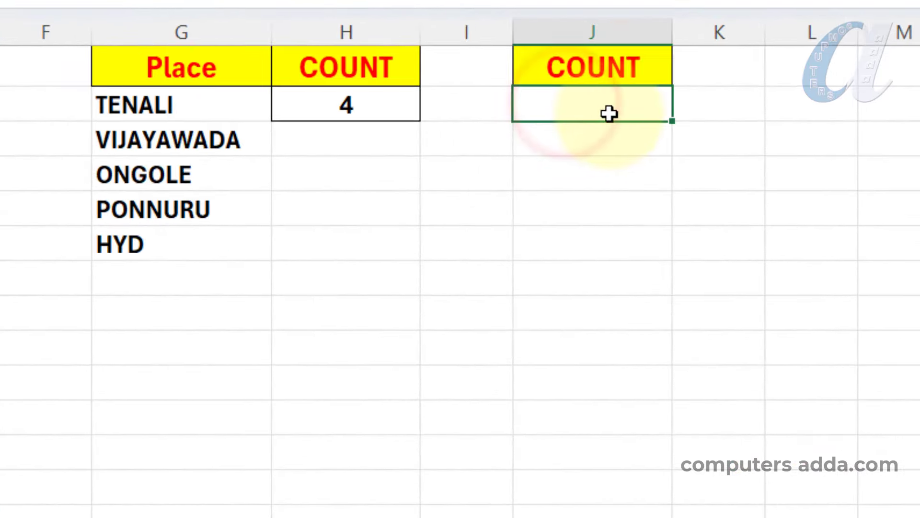
text(=COUNT)
key(Down)
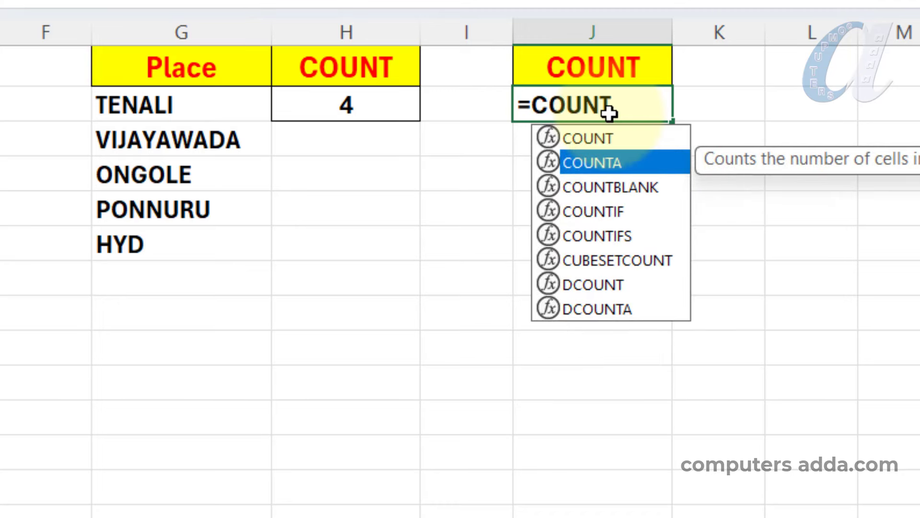
key(Tab)
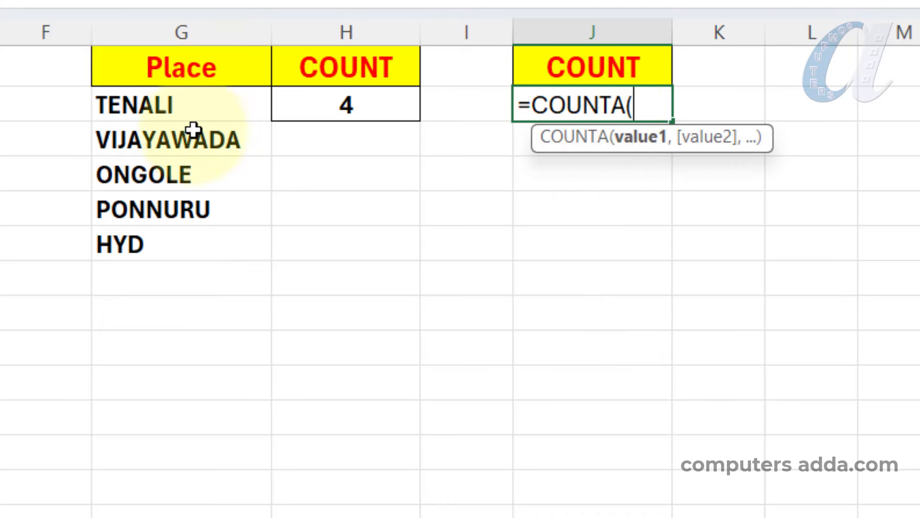
click(198, 106)
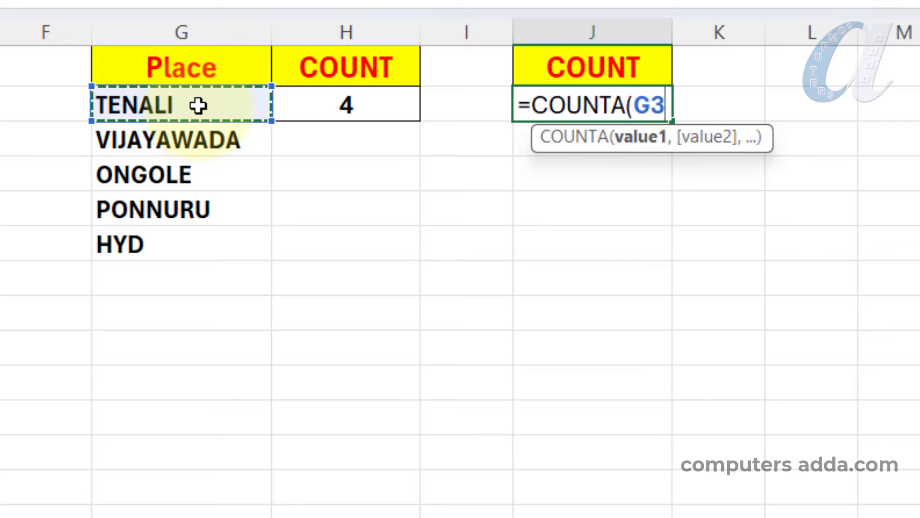
text(#)
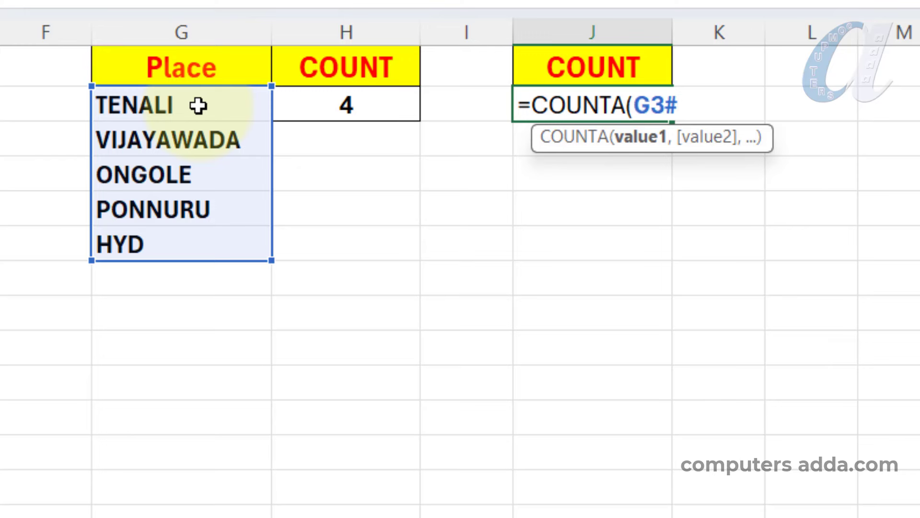
text())
key(Return)
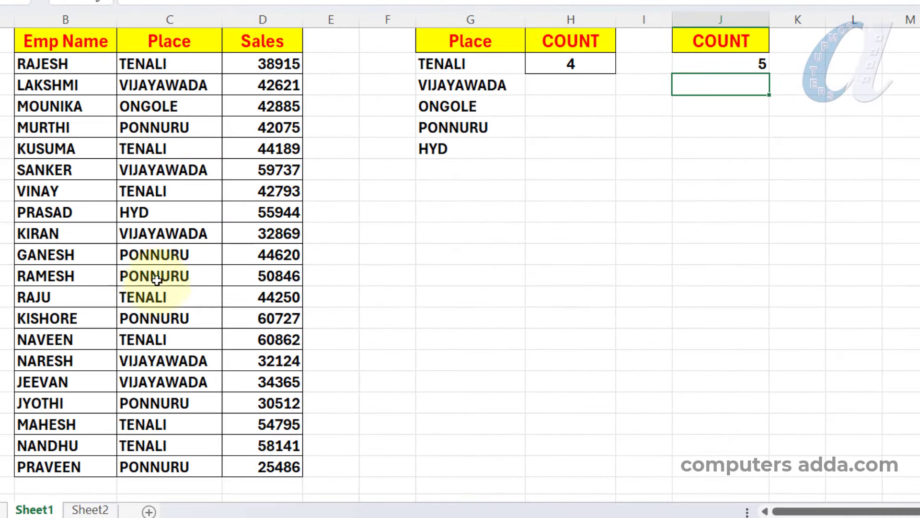
Change the place in cell C13 of the employee table to CHIRALA
click(157, 280)
text(CHIRALA)
key(Return)
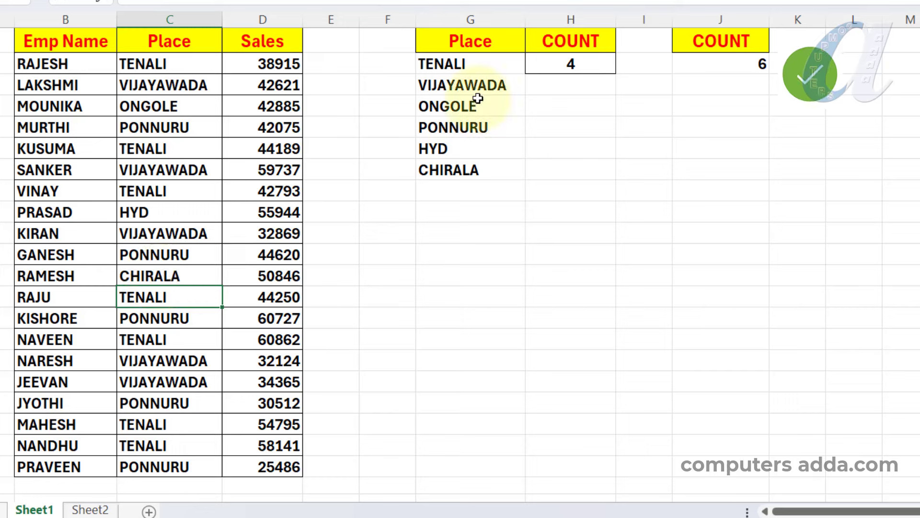
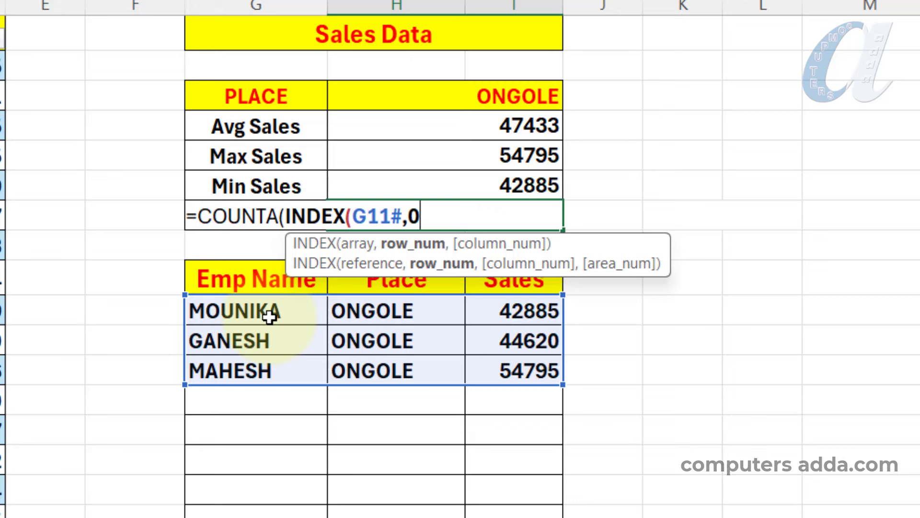
Complete the Emp Count formula in H8 as =COUNTA(INDEX(G11#,0,1)) and review it in the cell
text(,1))
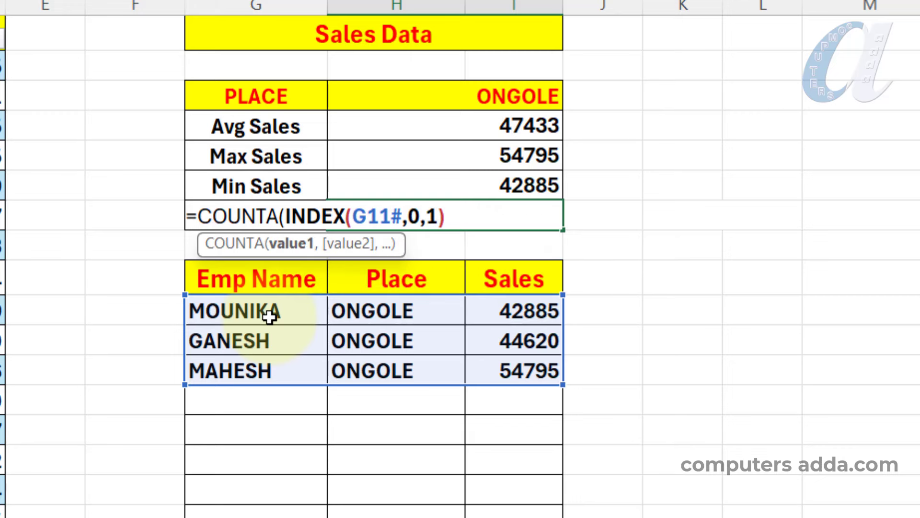
text())
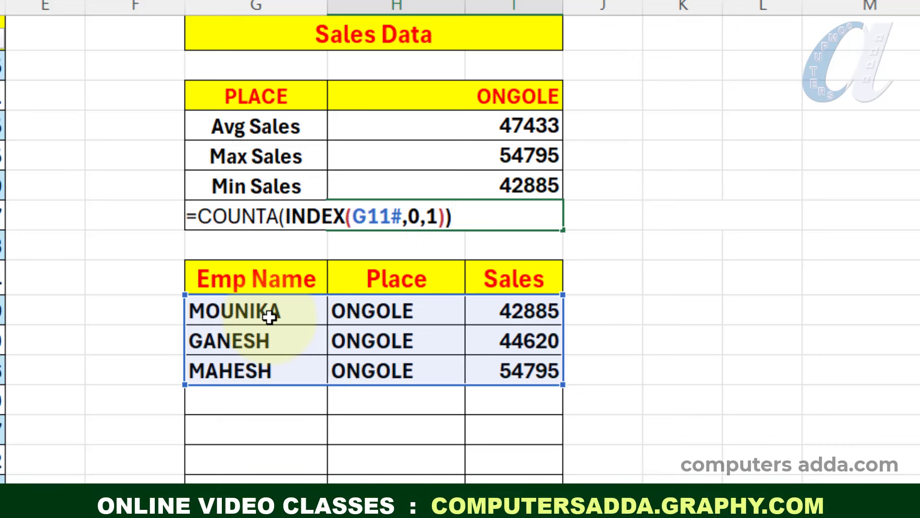
key(Return)
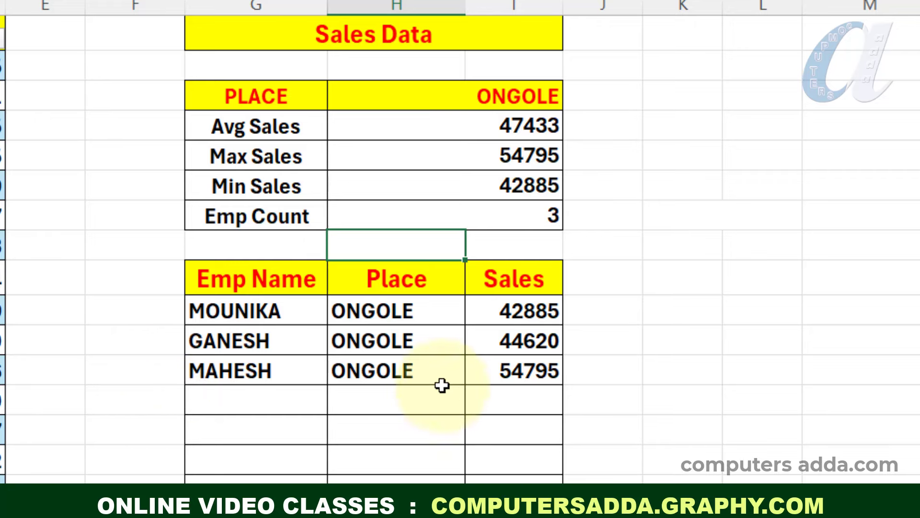
double_click(530, 219)
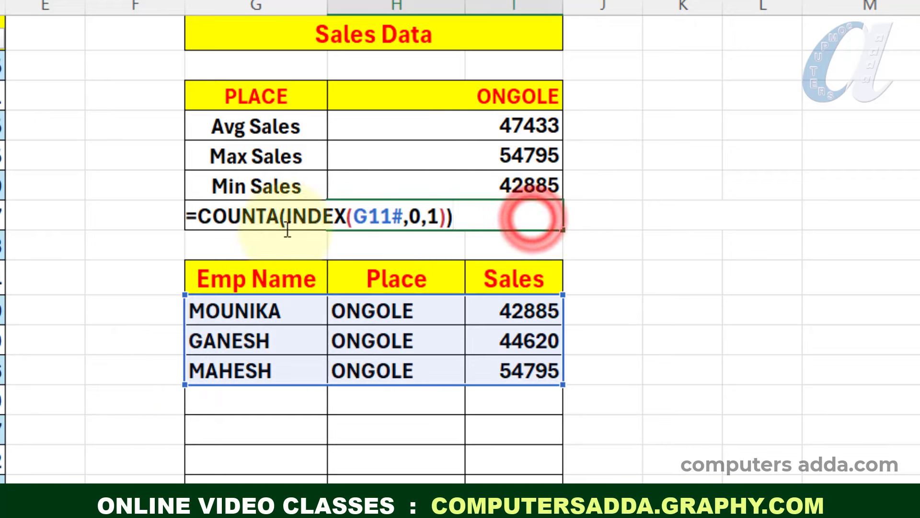
key(Return)
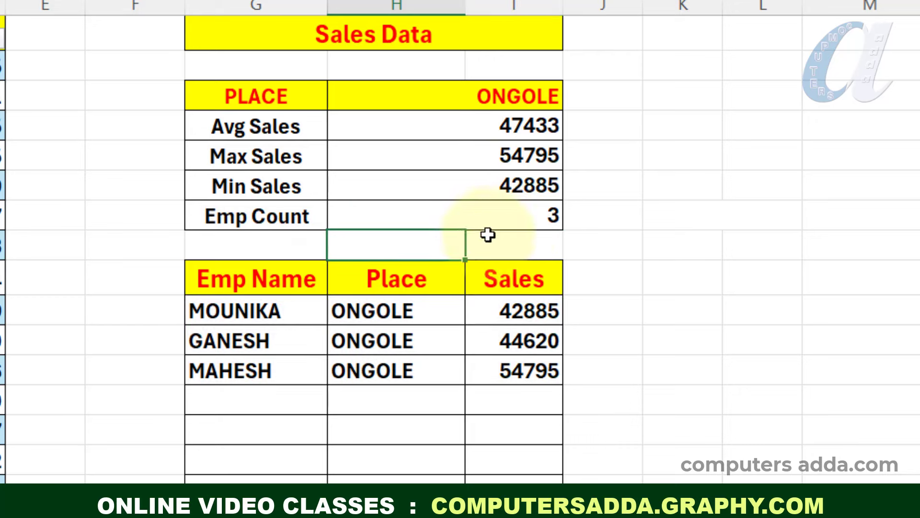
Set the PLACE value in the Sales Data report to TENALI
click(487, 90)
text(TEN)
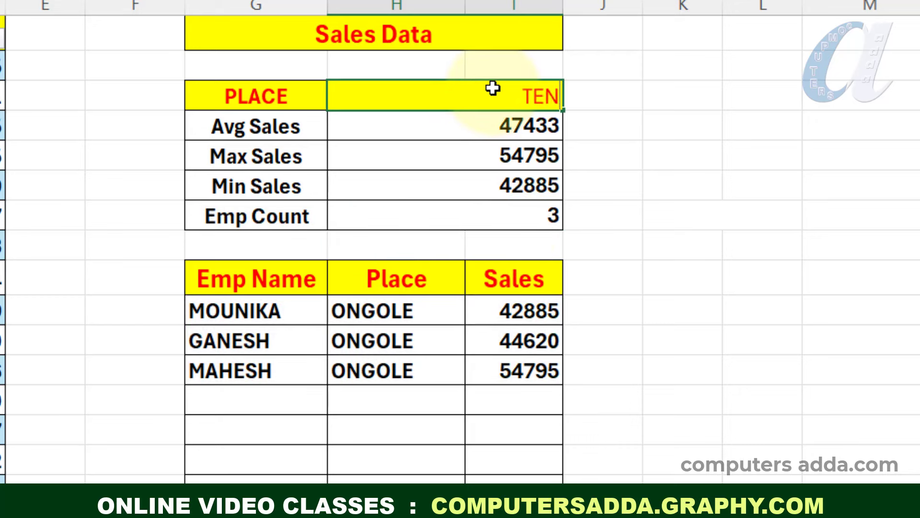
text(ALI)
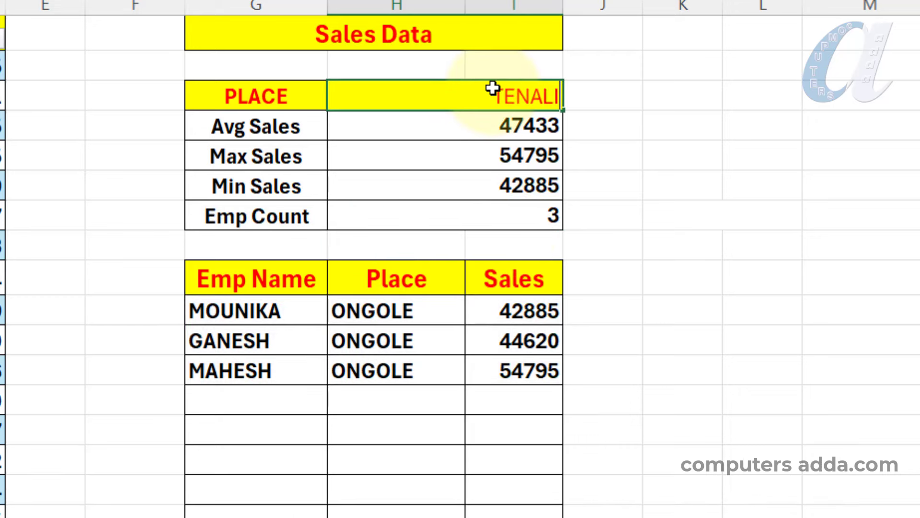
key(Return)
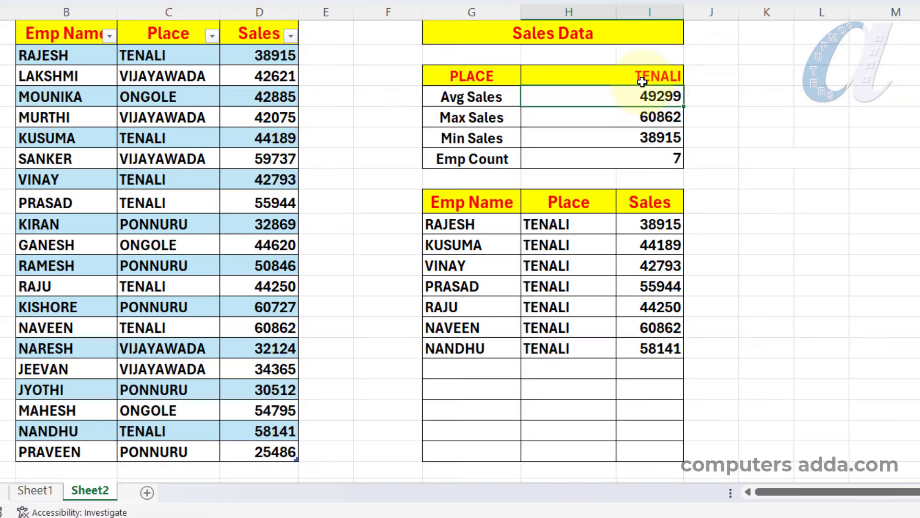
click(627, 75)
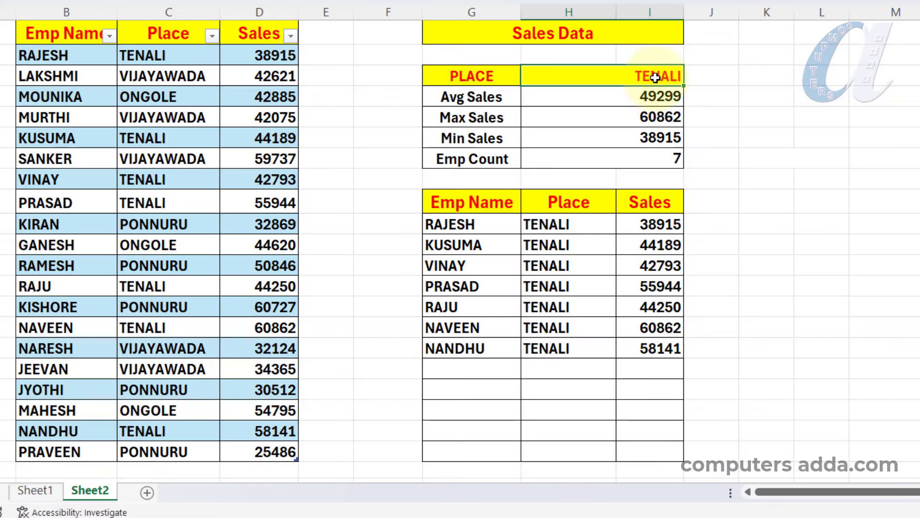
mouse_move(180, 52)
mouse_down()
mouse_move(165, 144)
mouse_move(170, 453)
mouse_up()
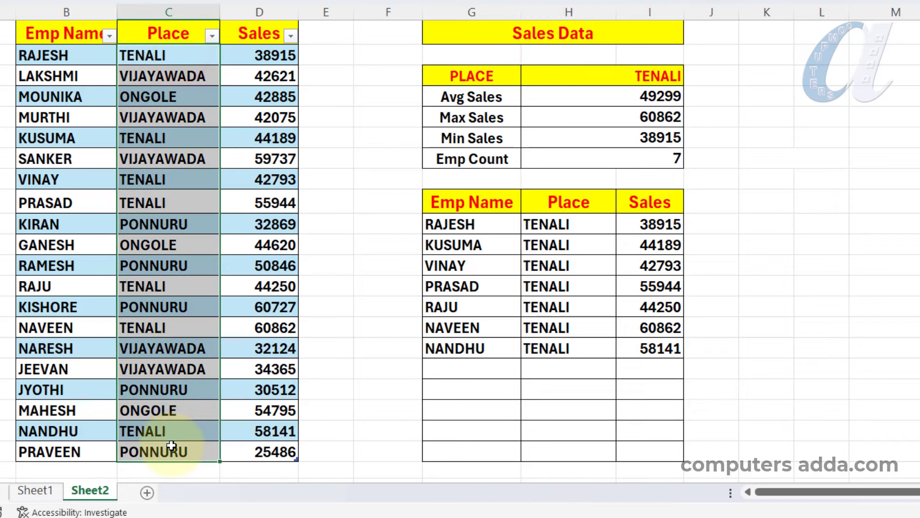
click(646, 76)
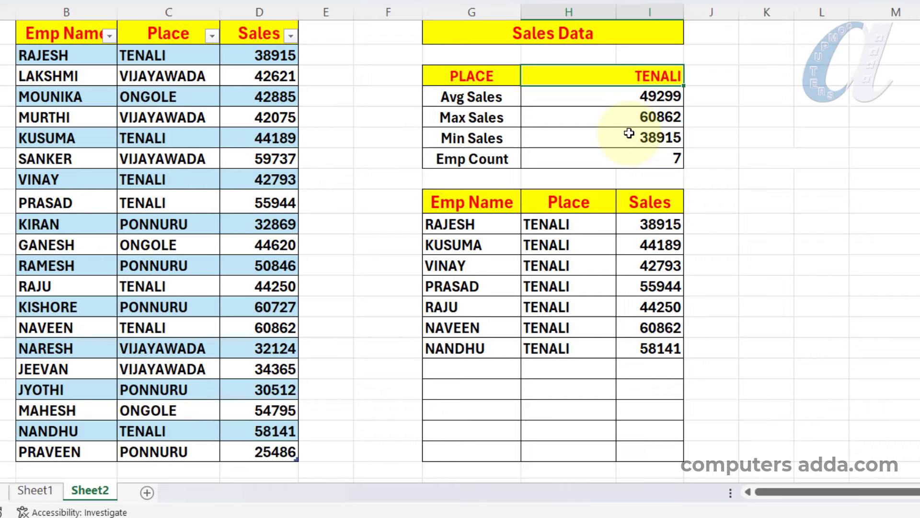
mouse_move(149, 52)
mouse_down()
mouse_move(163, 134)
mouse_move(148, 414)
mouse_move(163, 452)
mouse_up()
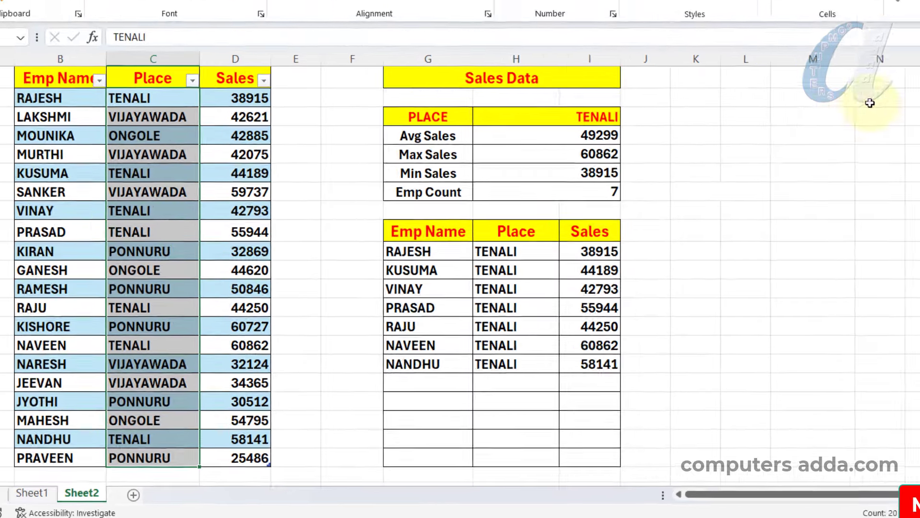
Enter =UNIQUE(Table1[Place]) in cell N3 to spill the list of distinct places
click(764, 154)
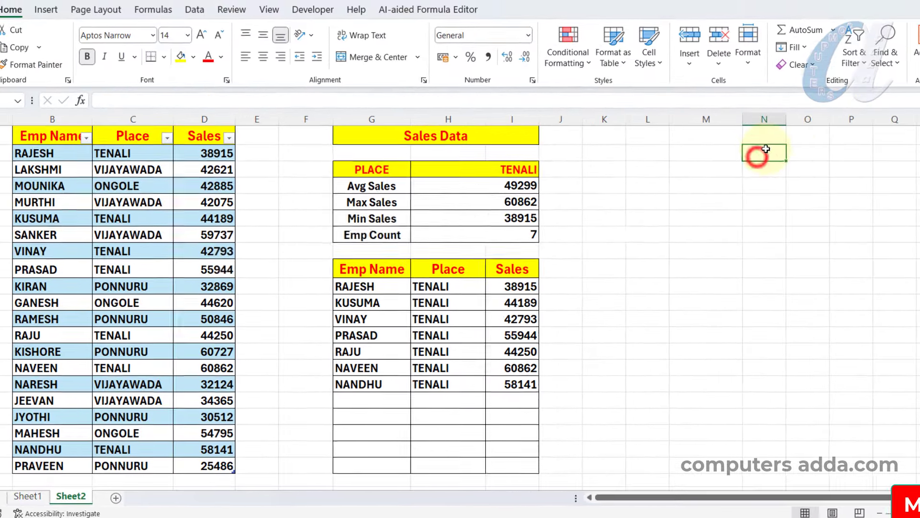
text(=UNIQUE()
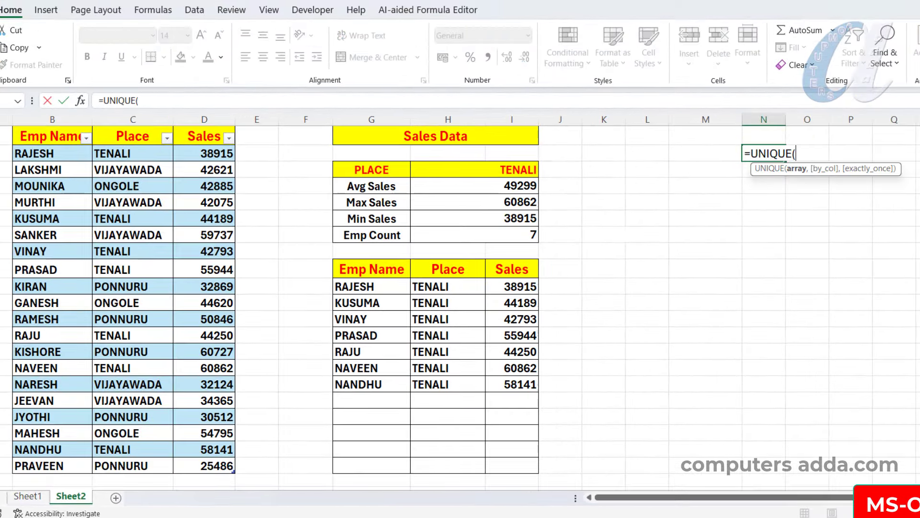
drag(150, 152, 135, 461)
key(Return)
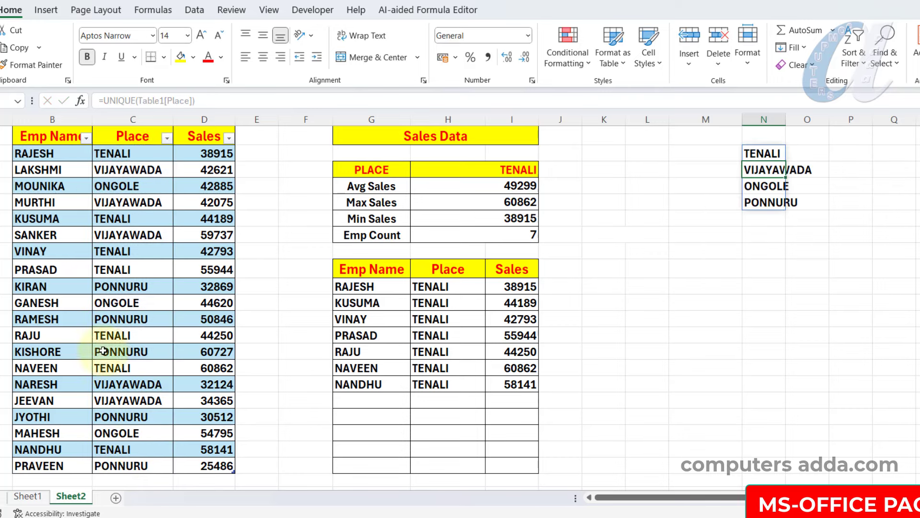
drag(765, 152, 770, 203)
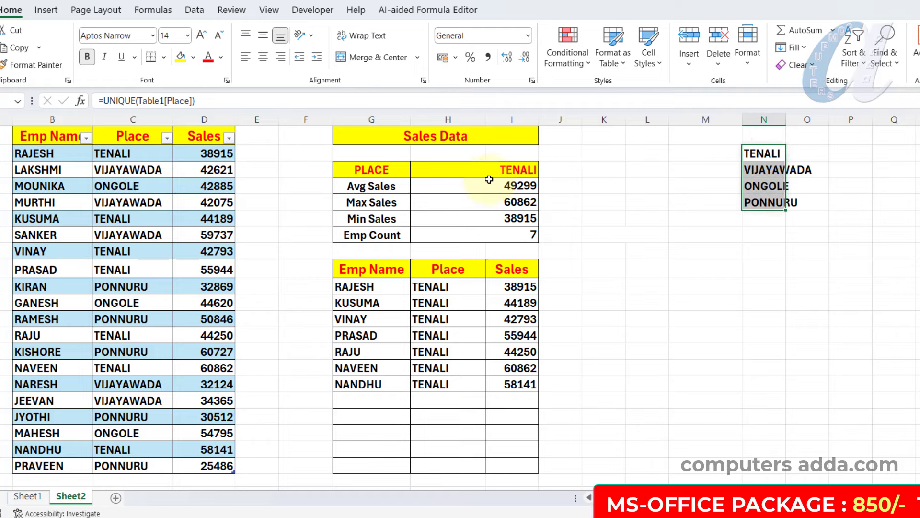
Clear the PLACE value in the Sales Data report
click(500, 169)
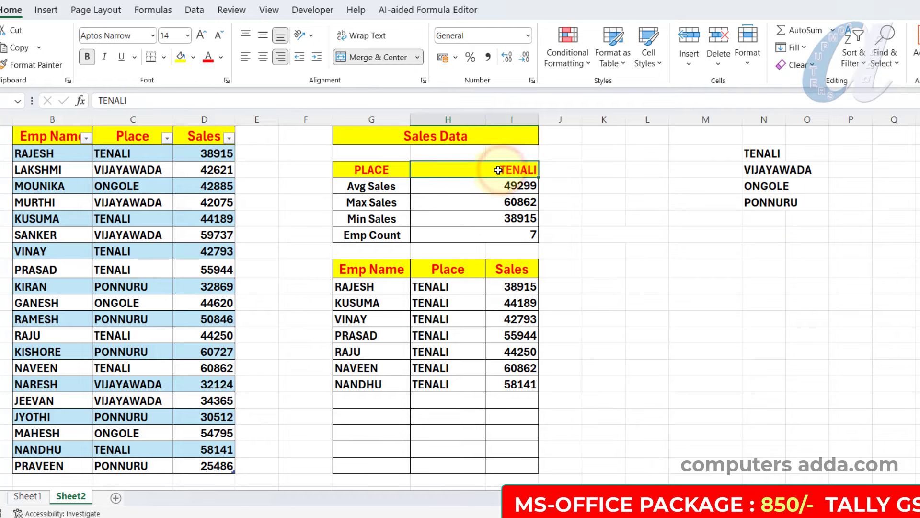
key(Delete)
key(ctrl+z)
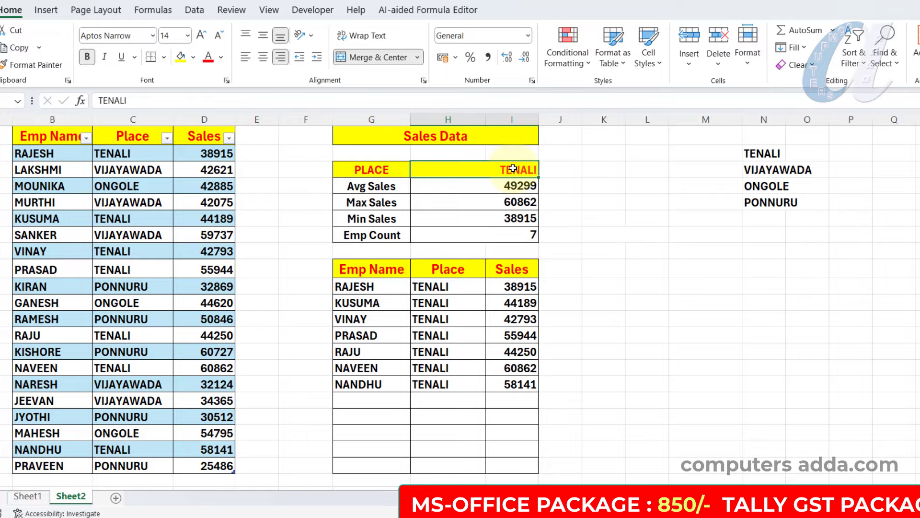
key(Delete)
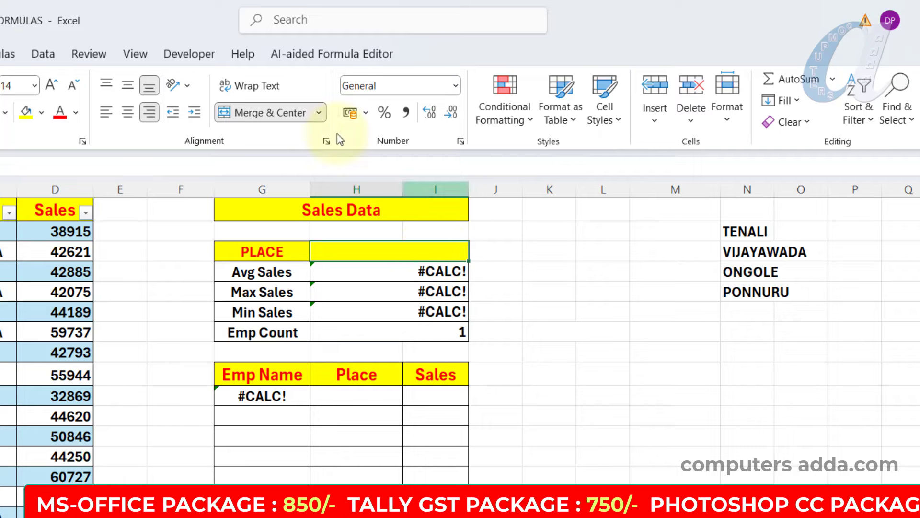
Add a List data validation to the PLACE cell with the source =$N$3:$N$6
click(43, 53)
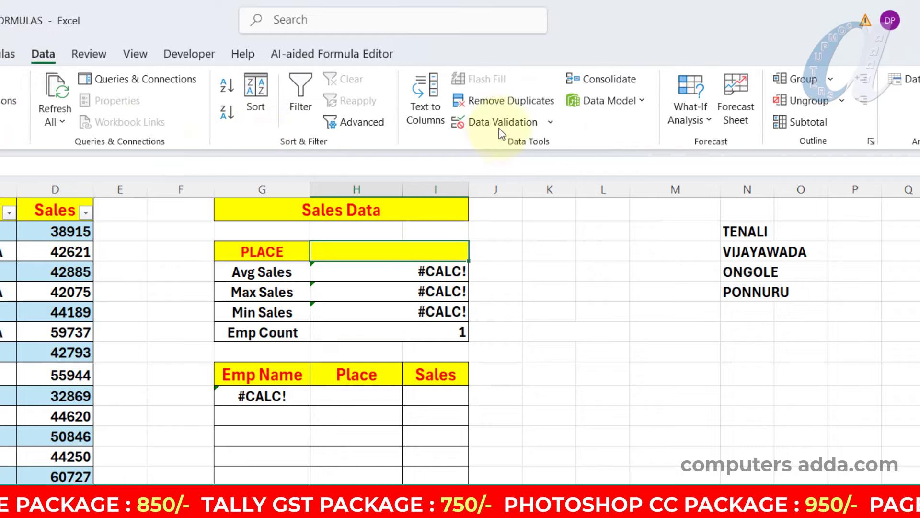
click(479, 123)
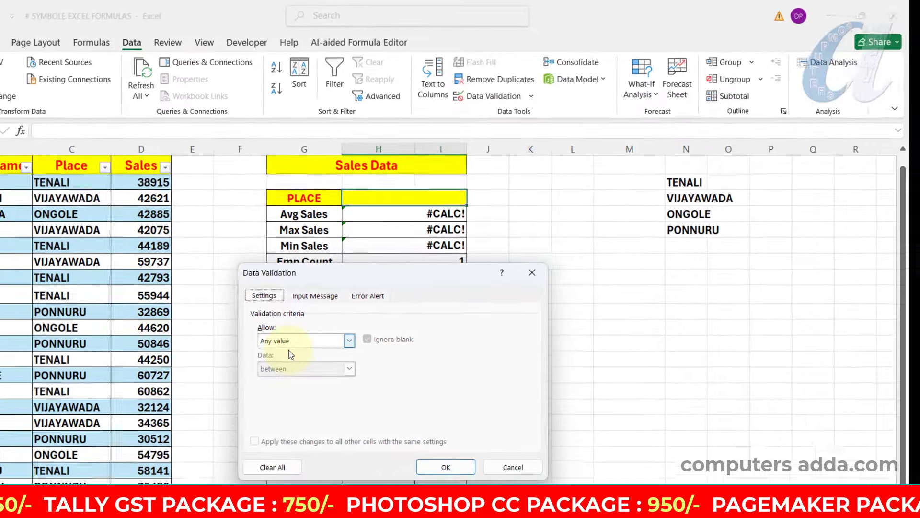
click(268, 415)
click(246, 465)
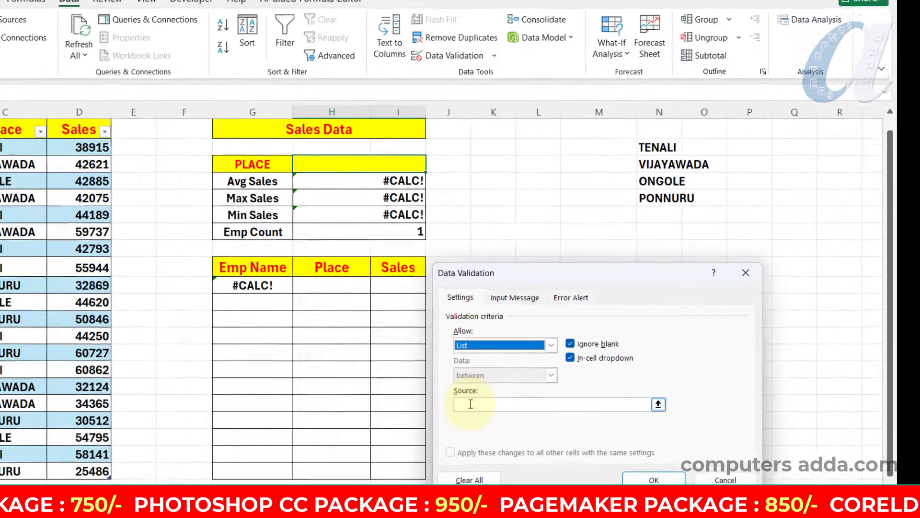
click(278, 386)
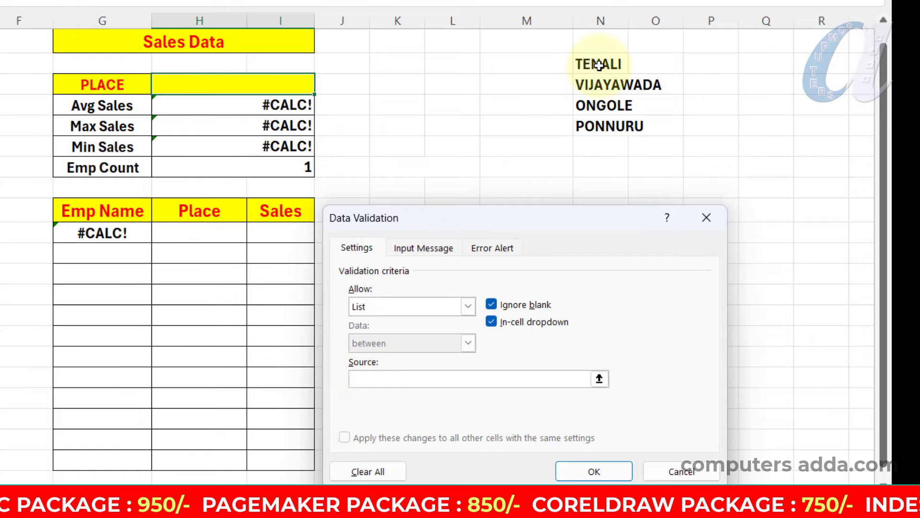
drag(592, 64, 594, 126)
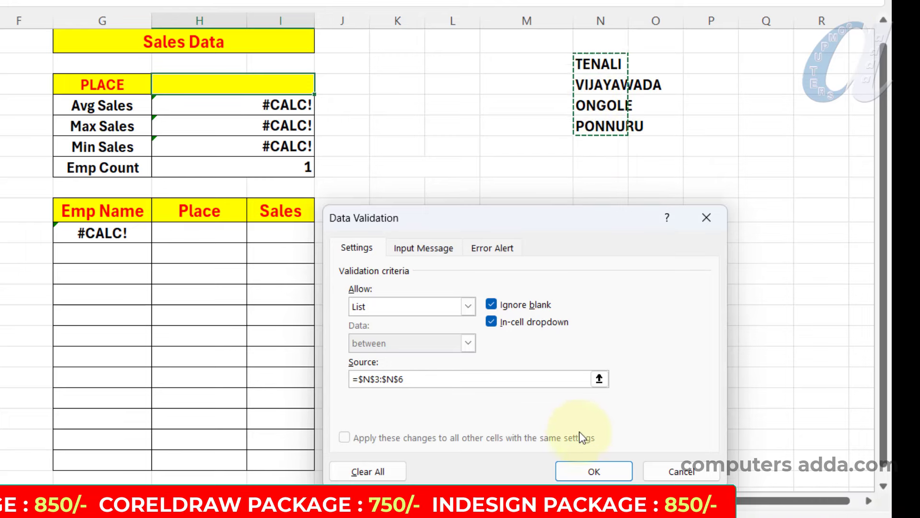
click(585, 471)
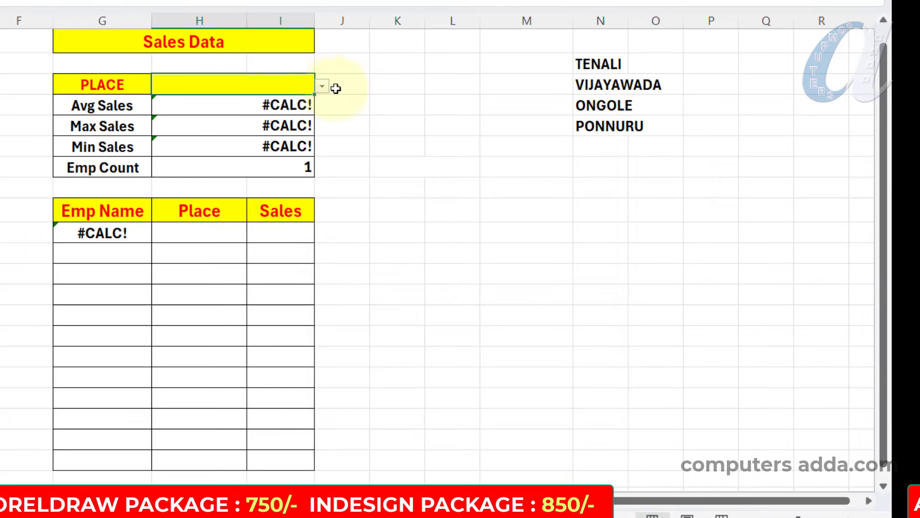
Try the PLACE dropdown by choosing TENALI and switching the report to VIJAYAWADA
click(319, 86)
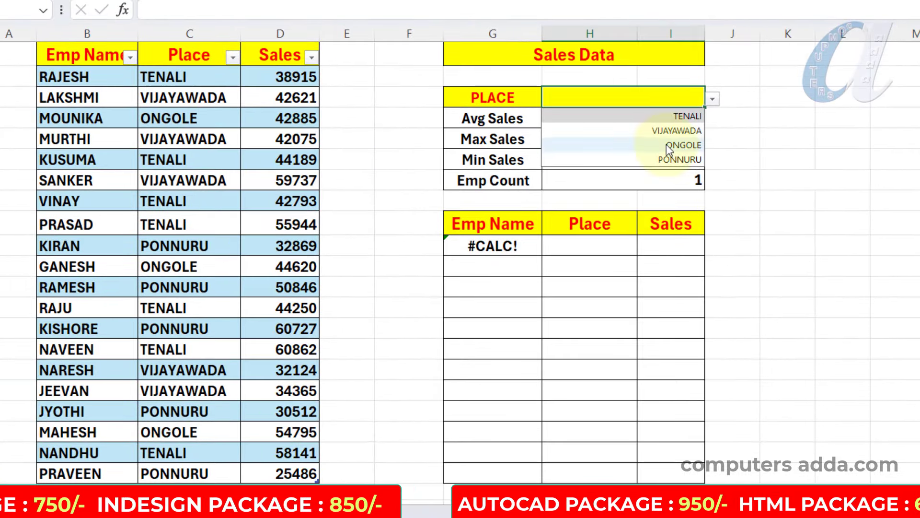
click(683, 116)
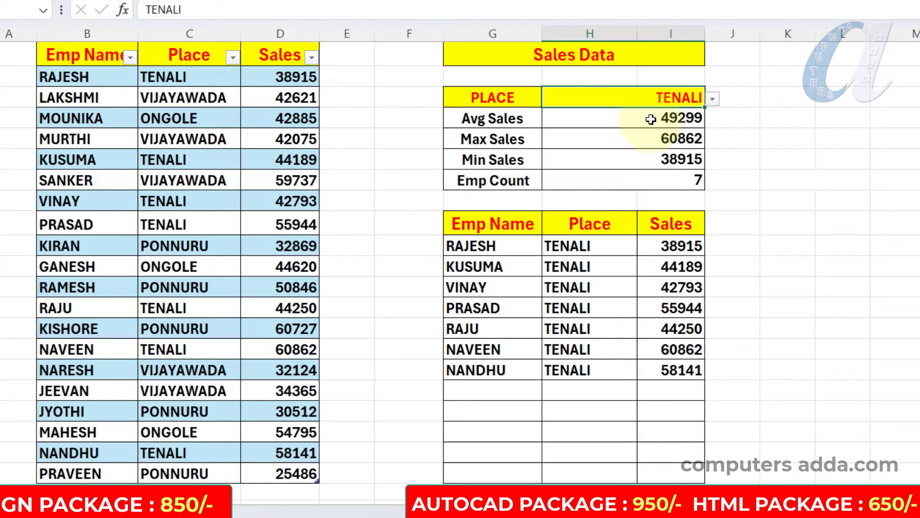
click(713, 99)
click(683, 129)
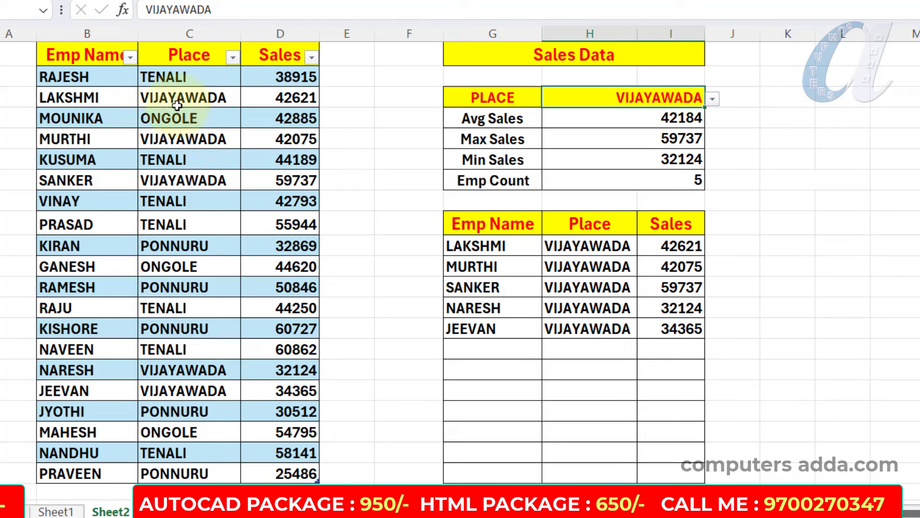
Change the place in cell C10 of the employee table to HYD and check the choices in the PLACE dropdown
click(174, 224)
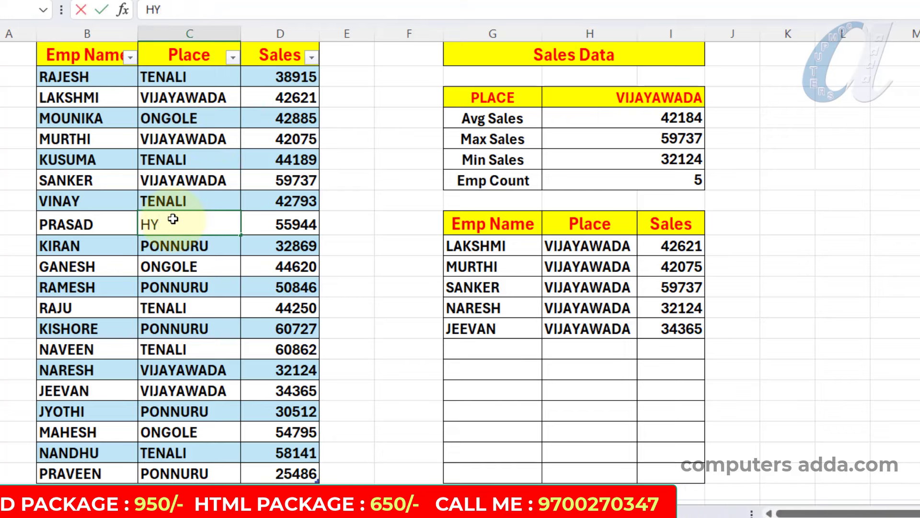
key(Return)
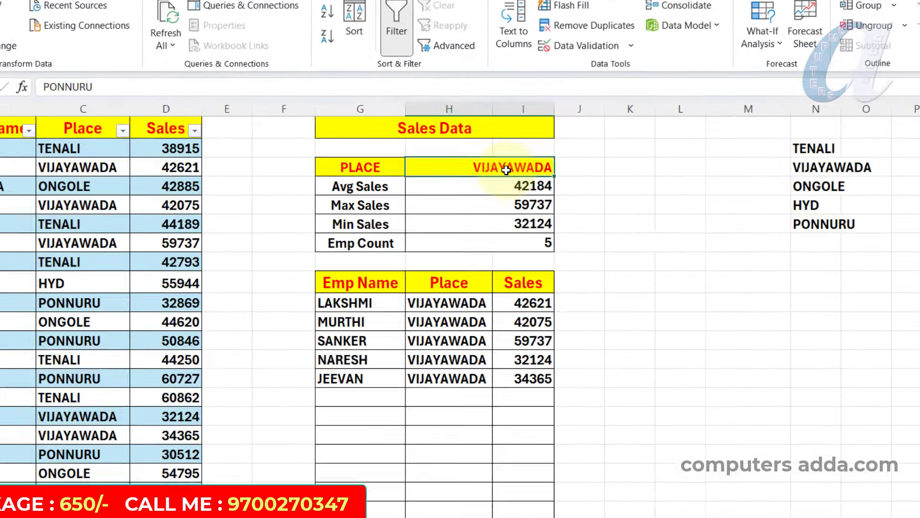
click(567, 173)
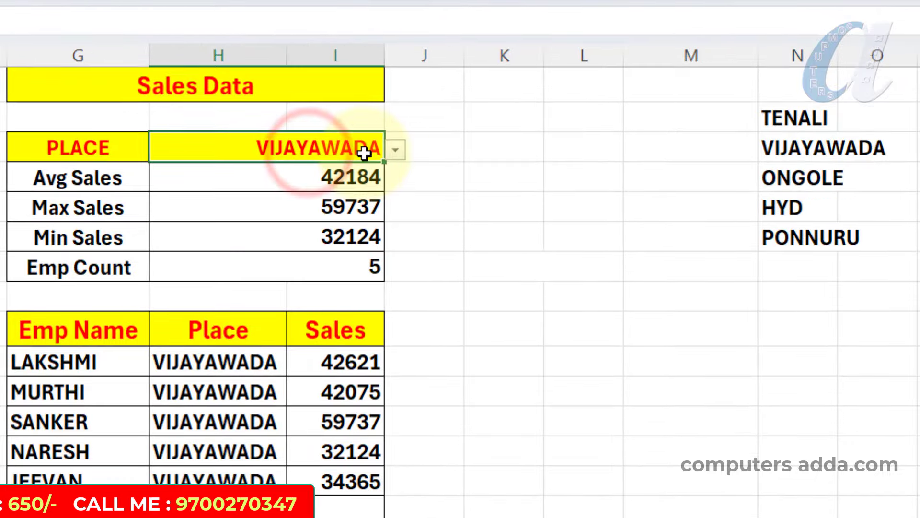
click(396, 150)
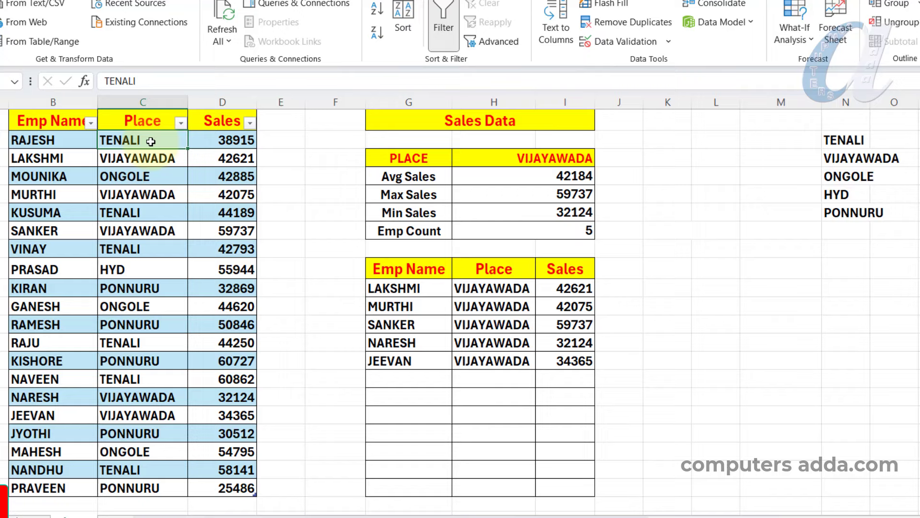
drag(151, 140, 159, 492)
click(563, 160)
click(603, 161)
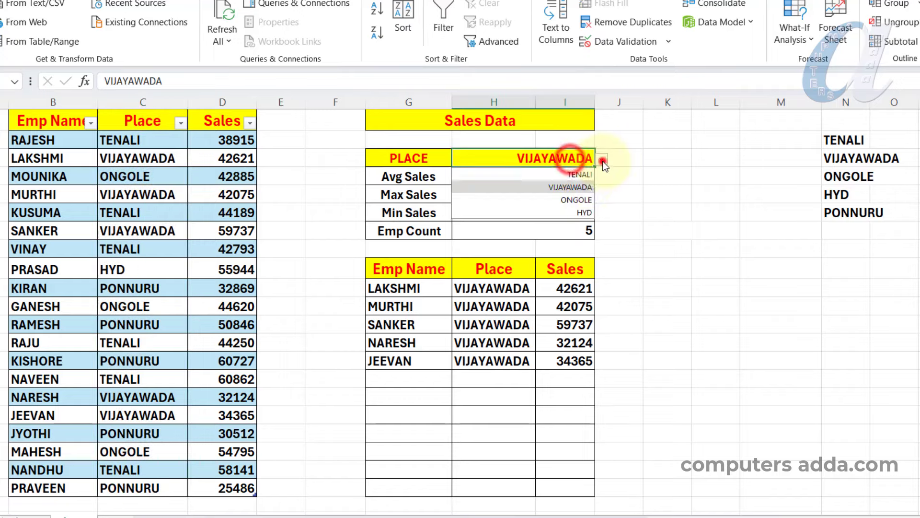
Set the PLACE cell's data validation source to the spill reference =N3# and check the dropdown choices
key(alt+a)
key(v)
key(v)
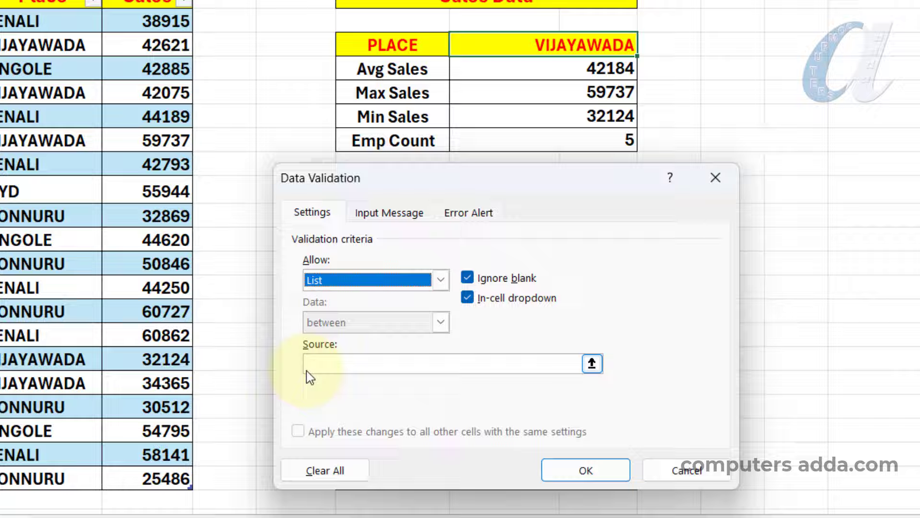
click(349, 401)
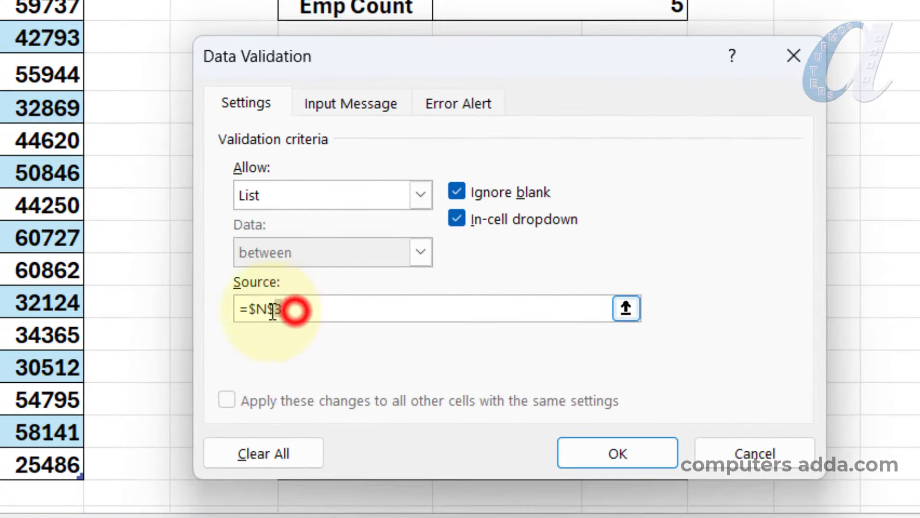
double_click(273, 311)
key(F4)
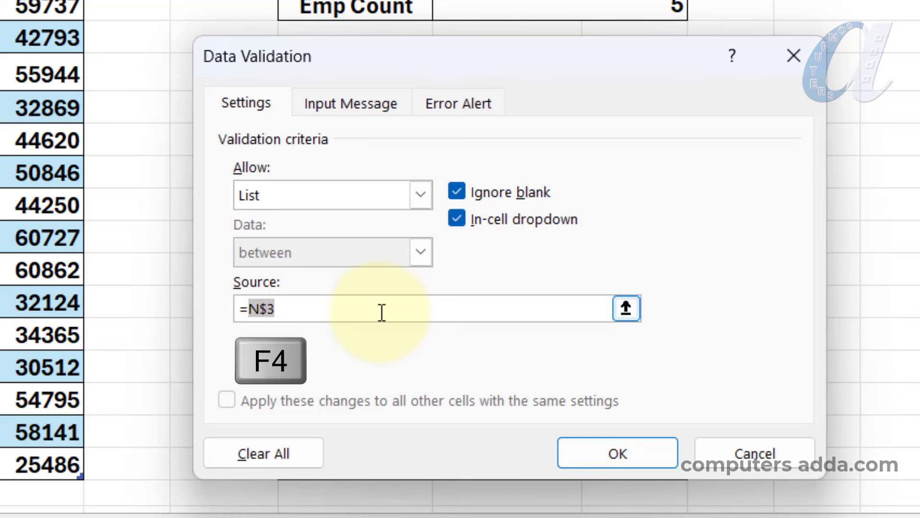
click(297, 312)
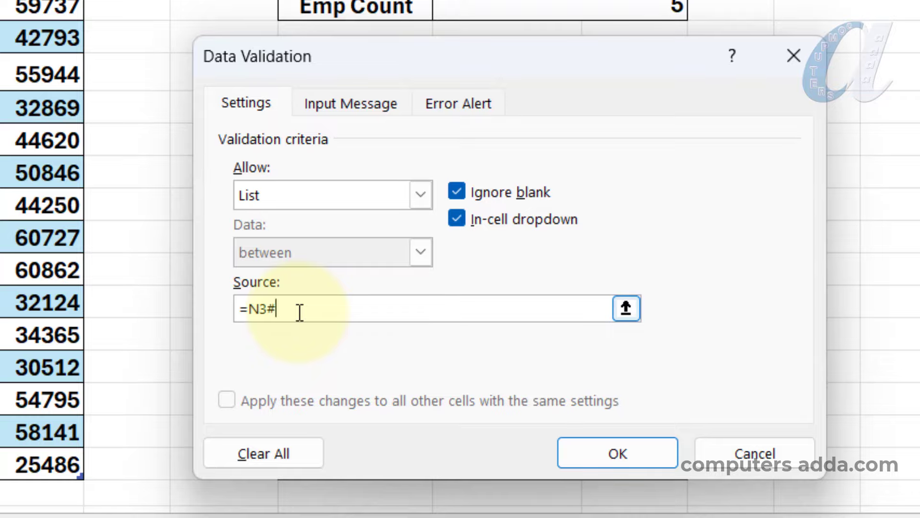
key(Return)
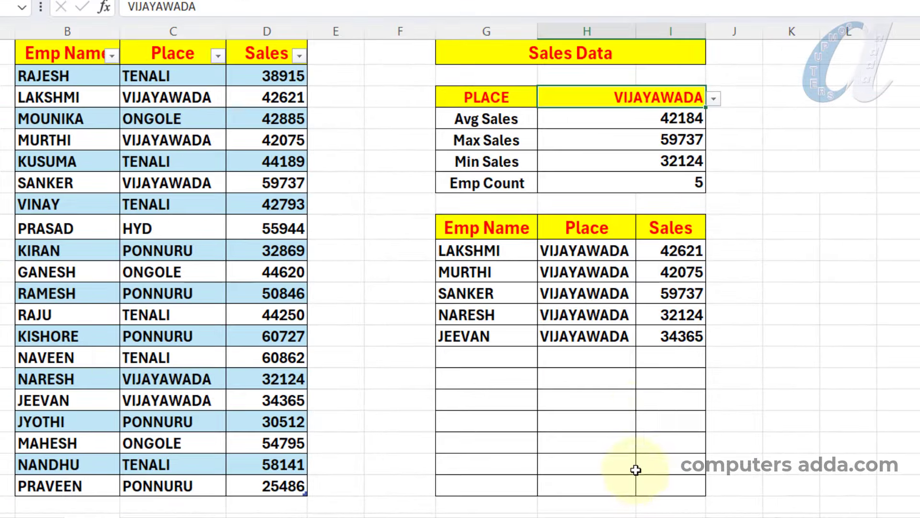
click(714, 98)
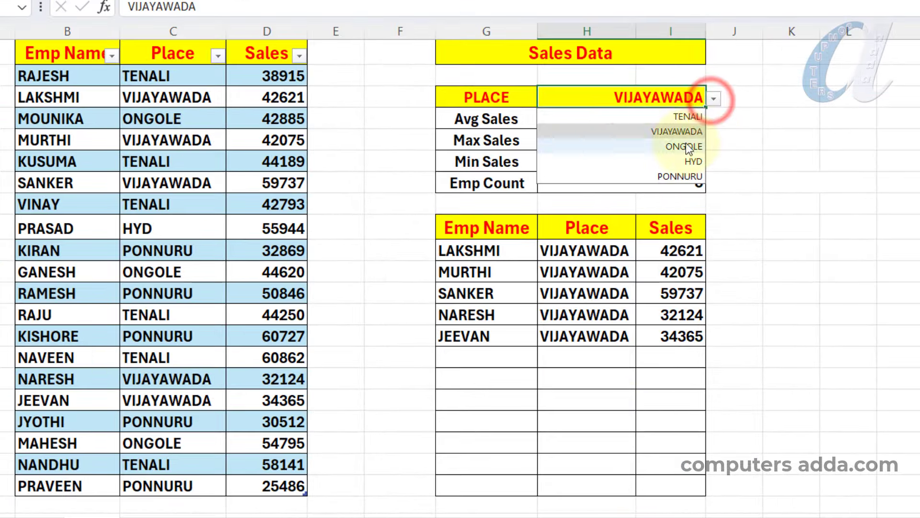
click(862, 210)
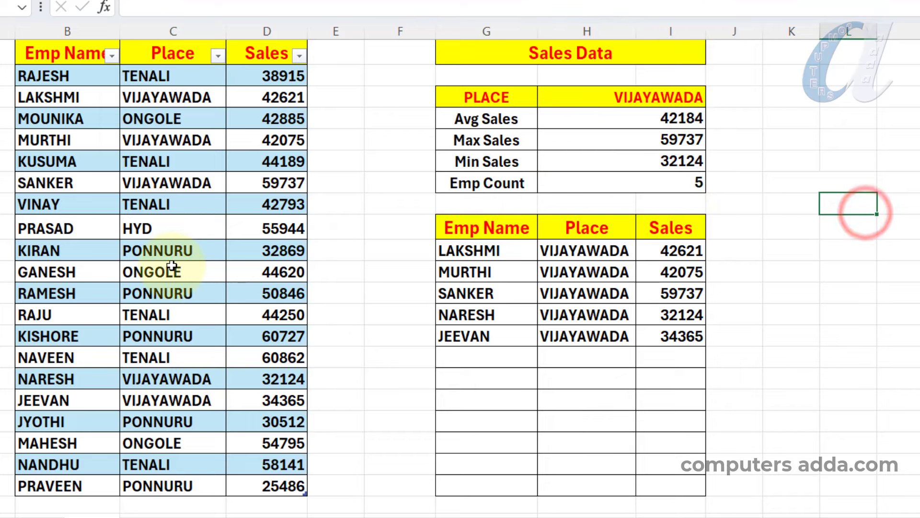
Change the place in cell C13 of the employee table to CHIRALA and return to the PLACE cell
click(157, 297)
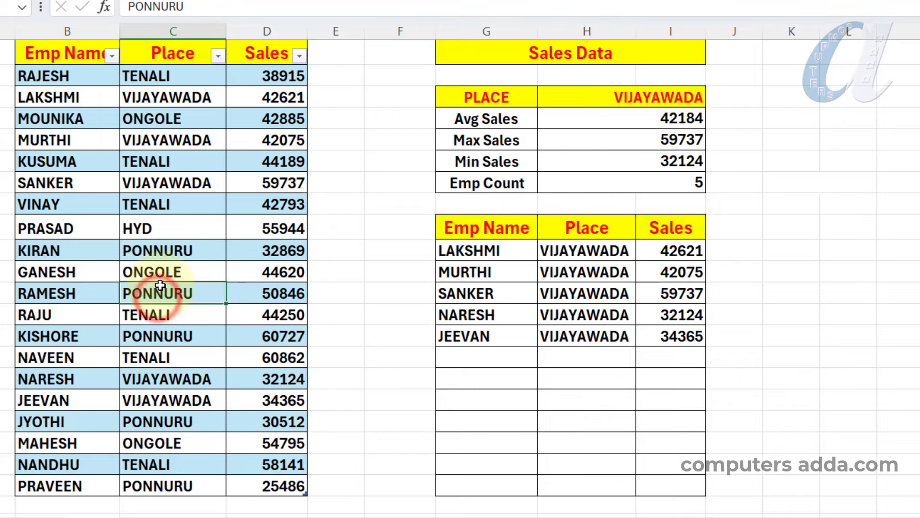
text(CHIRALA)
key(Return)
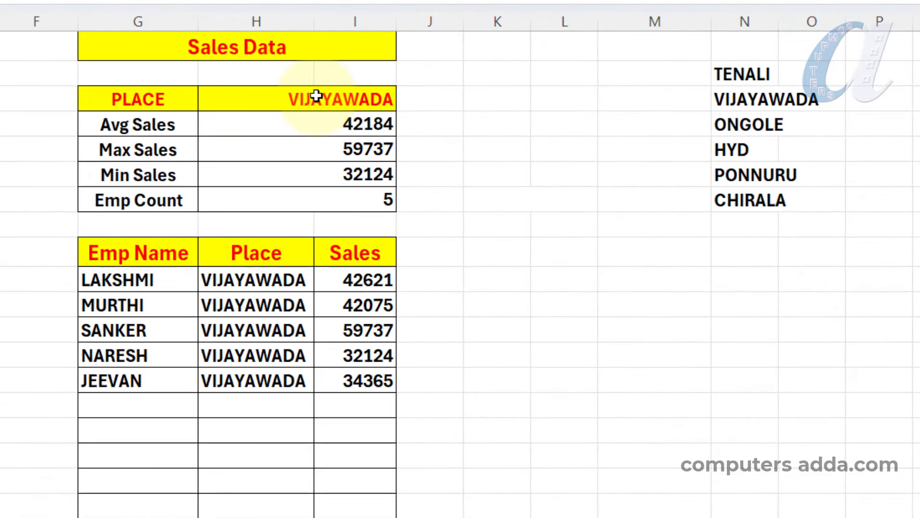
click(671, 98)
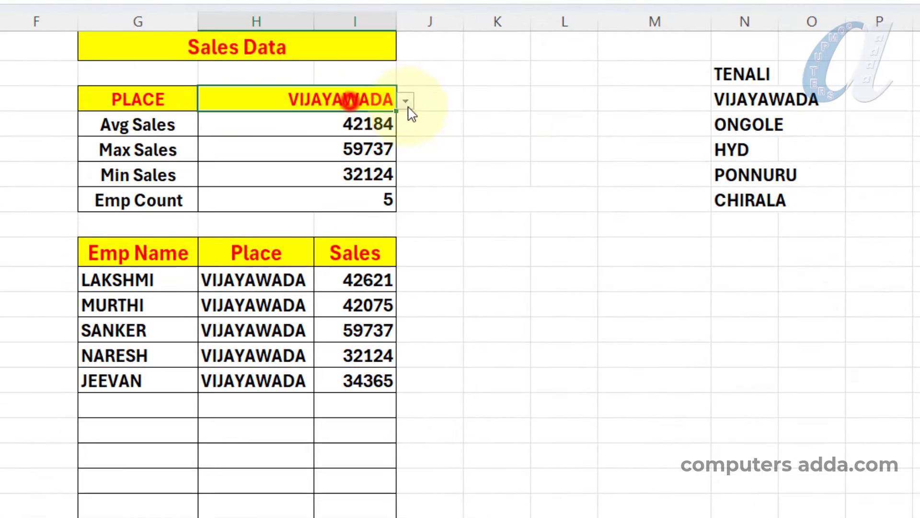
Choose CHIRALA in the PLACE dropdown and select the average, maximum, minimum and employee count results to review them
click(405, 101)
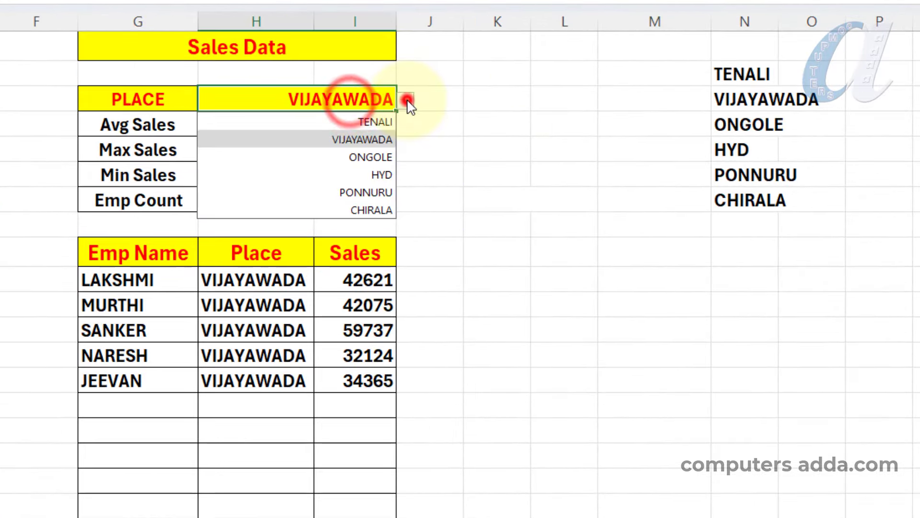
click(376, 211)
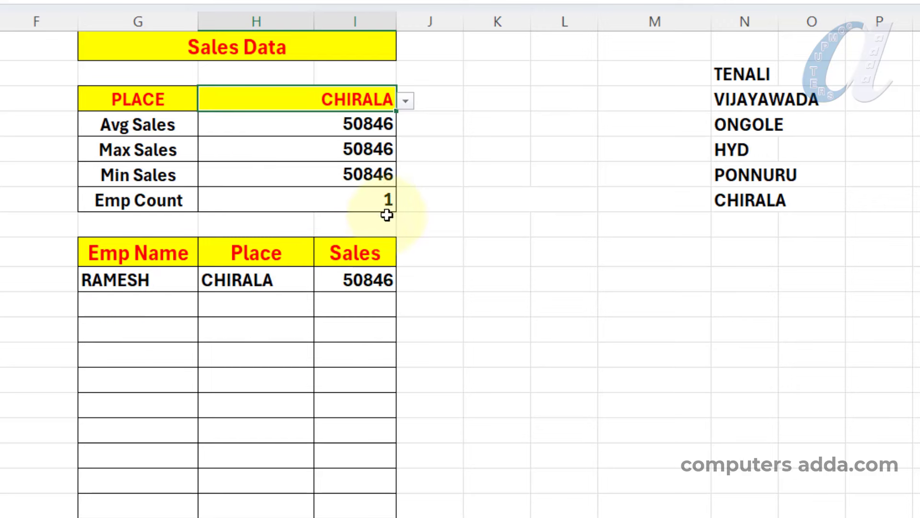
drag(304, 126, 314, 205)
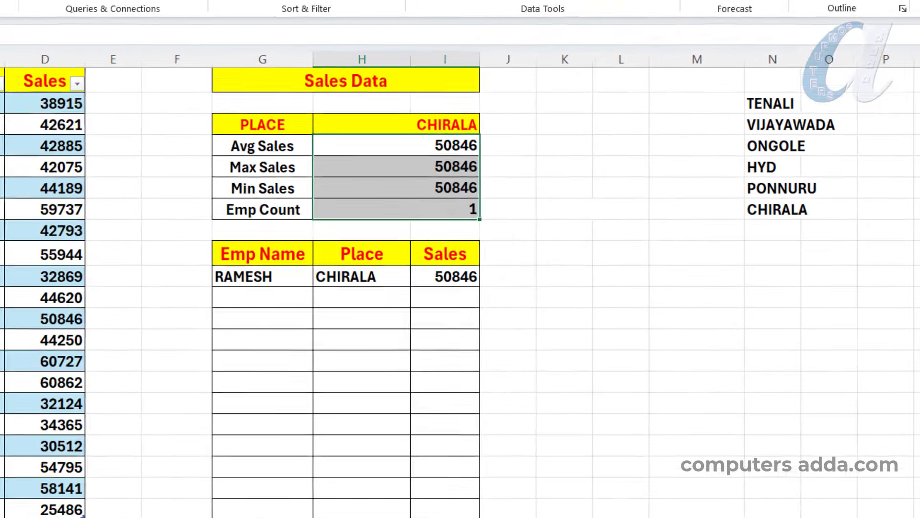
Change the place in cell C11 of the employee table to CHIRALA
click(131, 275)
text(CHIRALA)
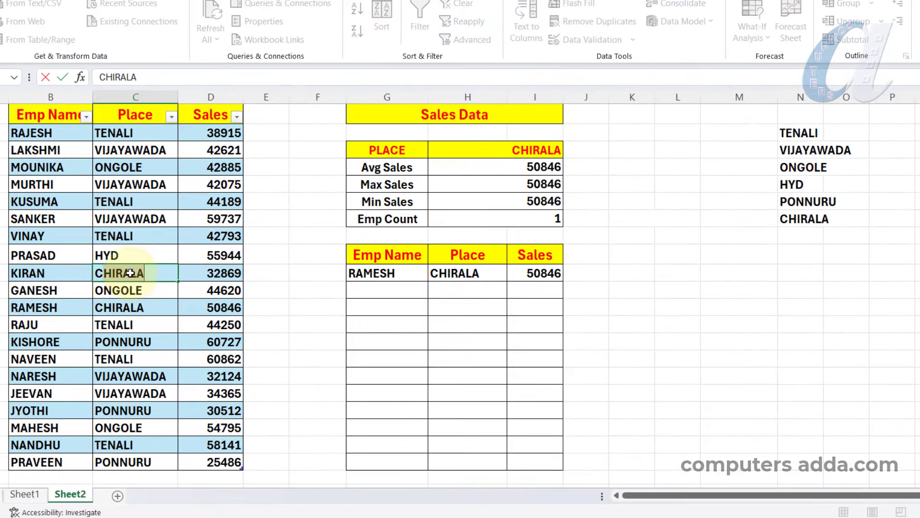
key(Tab)
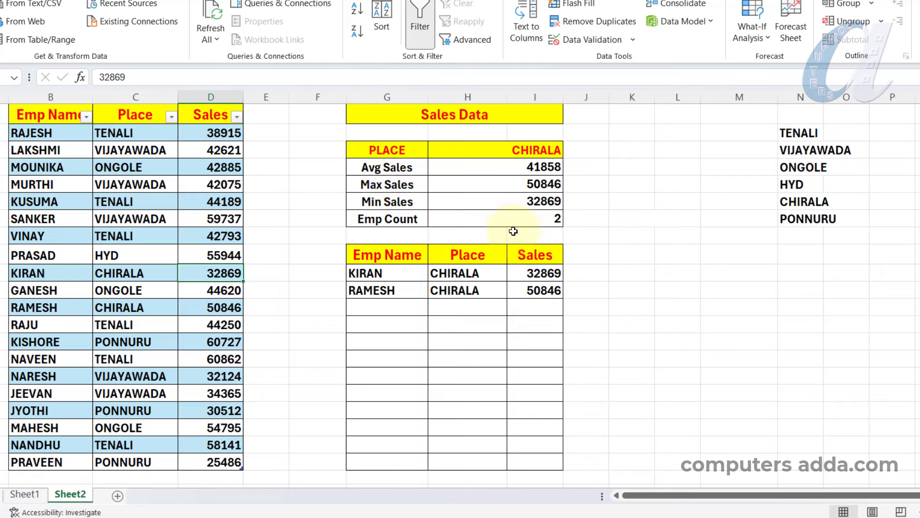
Hide column N, which holds the spilled list of unique places
click(799, 97)
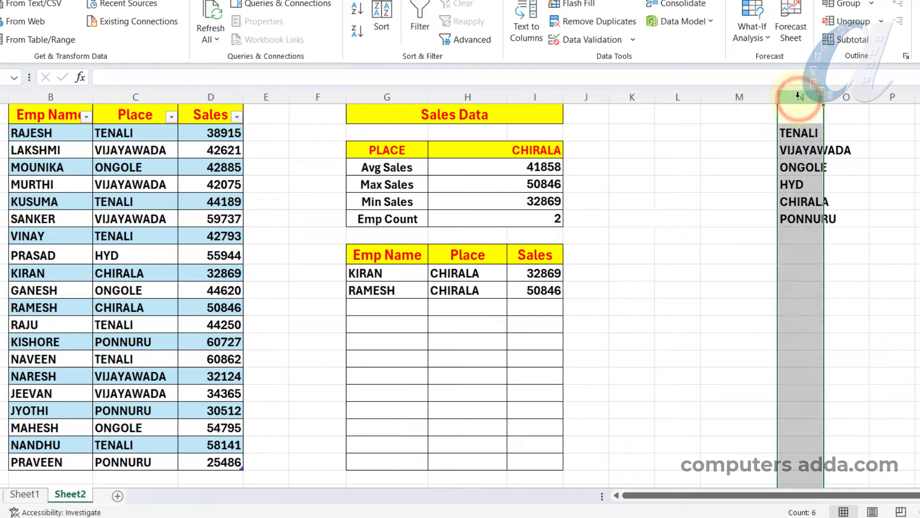
right_click(798, 97)
click(828, 335)
Switch the sales report's PLACE dropdown to VIJAYAWADA
click(492, 149)
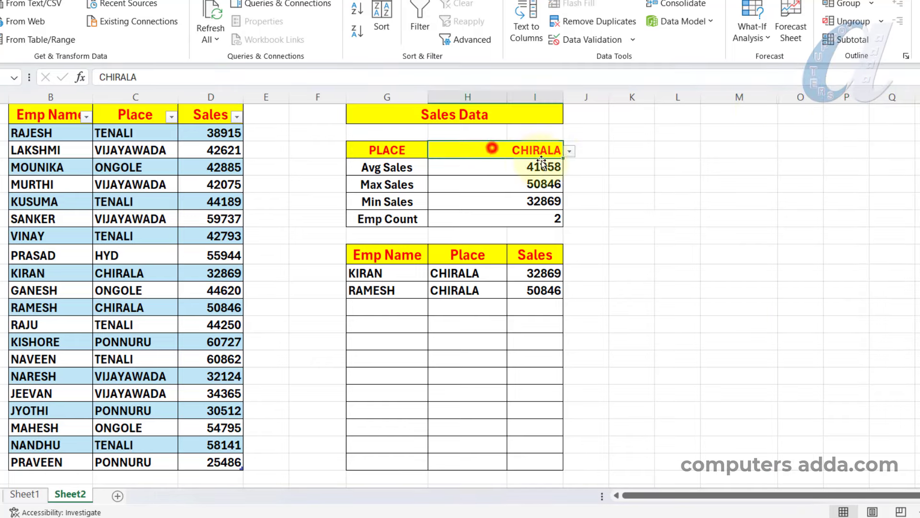
click(570, 152)
click(545, 179)
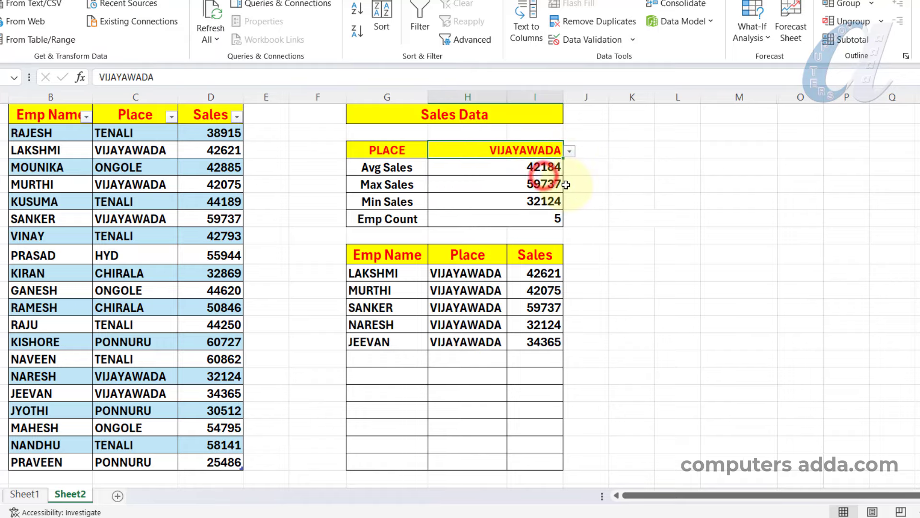